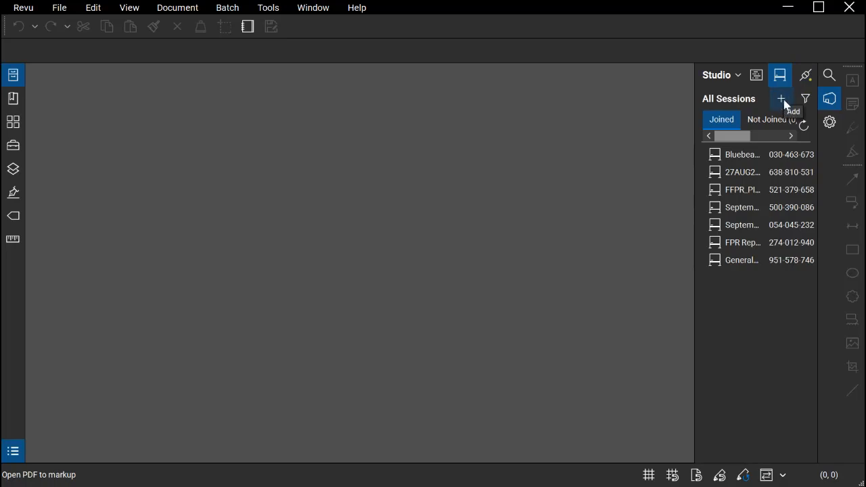
Open the Bluebeam Studio Demonstration session from the list of joined sessions
left_click(784, 99)
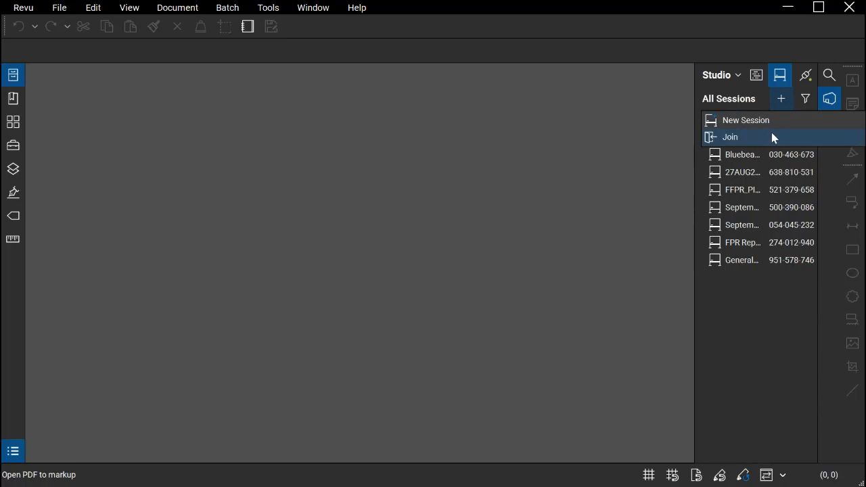
left_click(786, 98)
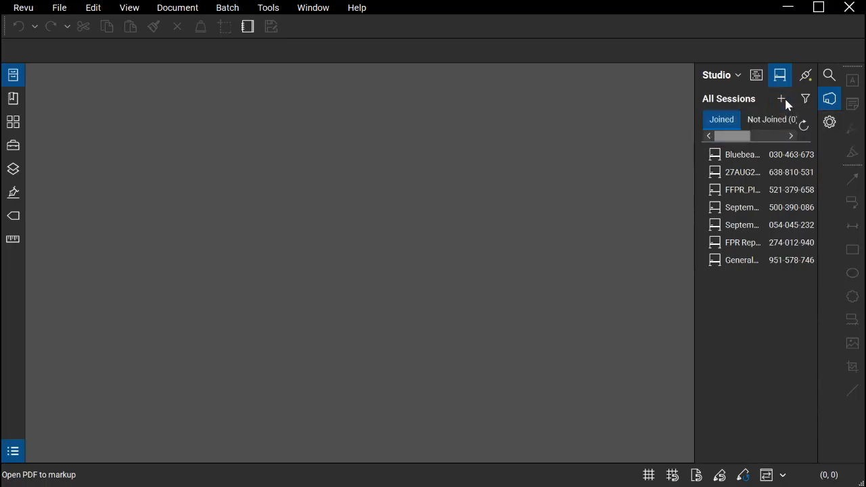
double_click(759, 159)
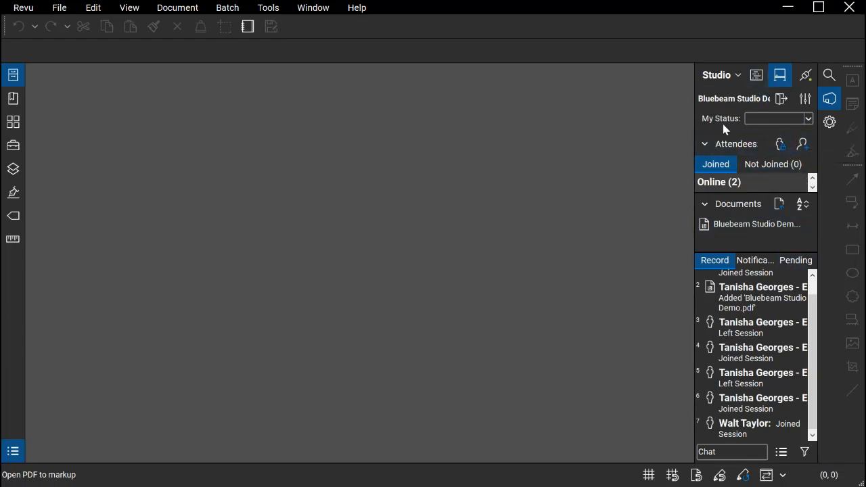
Review the available personal status options and enlarge the session's attendee list to see who is online
left_click(811, 122)
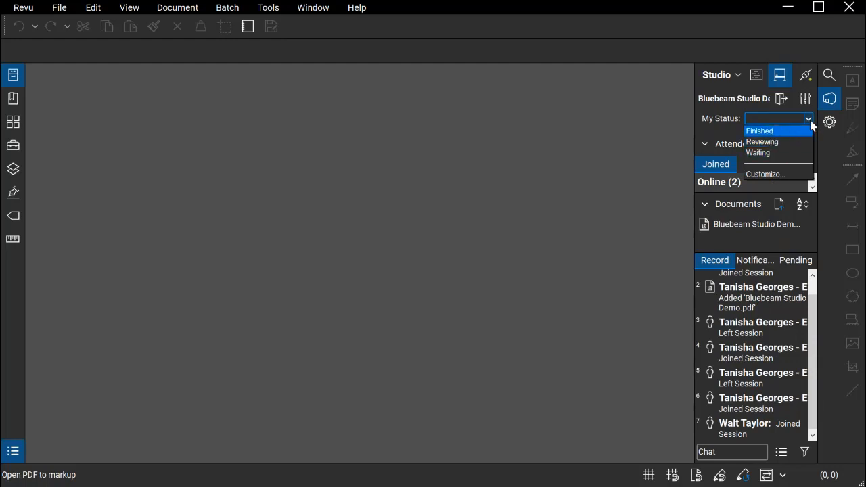
left_click(811, 122)
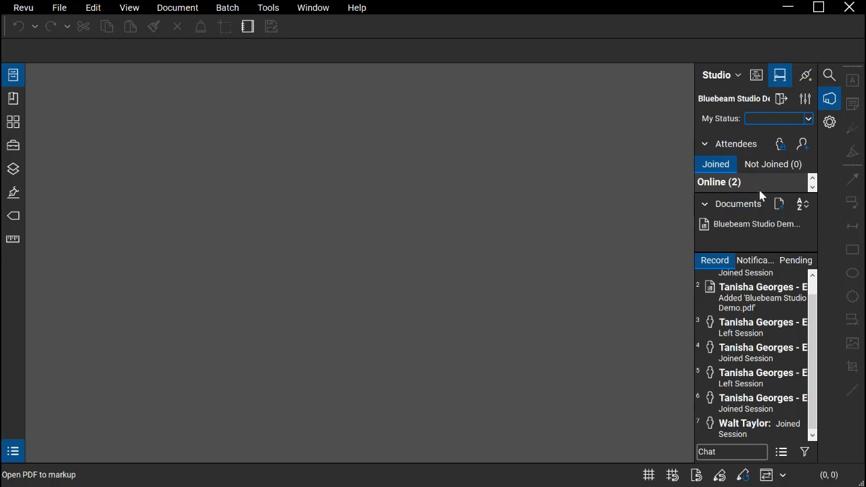
left_click_drag(761, 196, 760, 232)
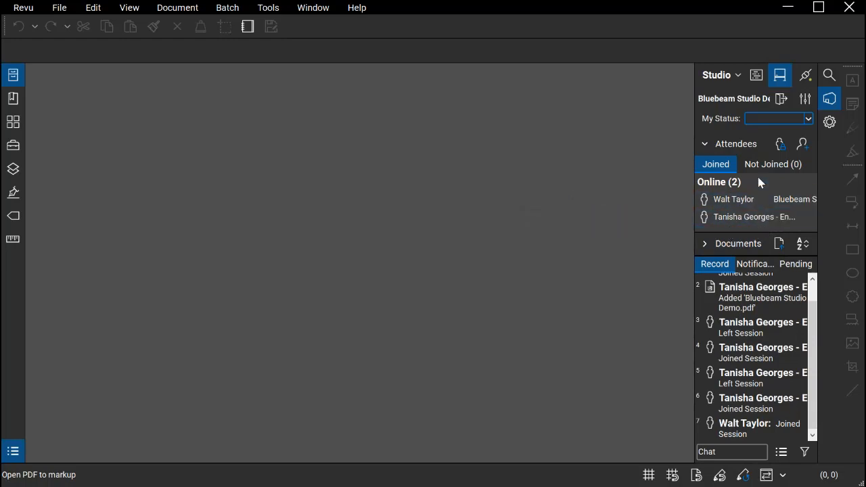
Collapse the attendee list, expand the session documents and open the Bluebeam Studio Demo file
left_click(710, 146)
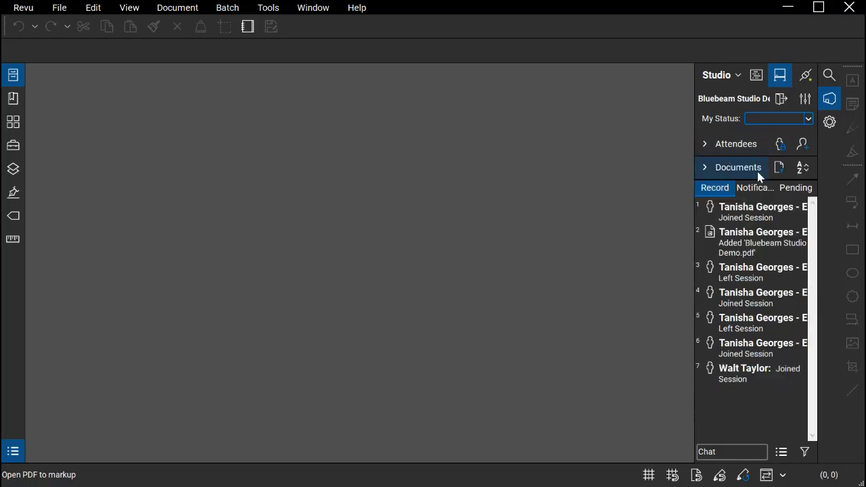
left_click(706, 166)
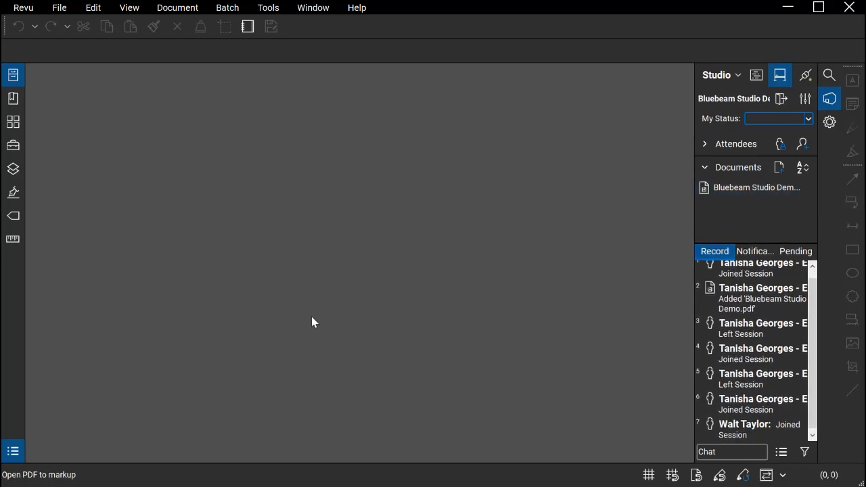
double_click(752, 192)
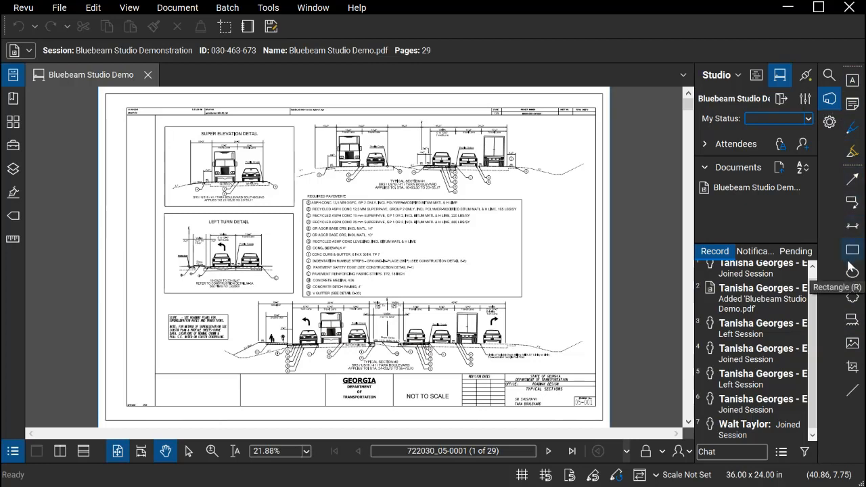
left_click(269, 11)
mouse_move(322, 26)
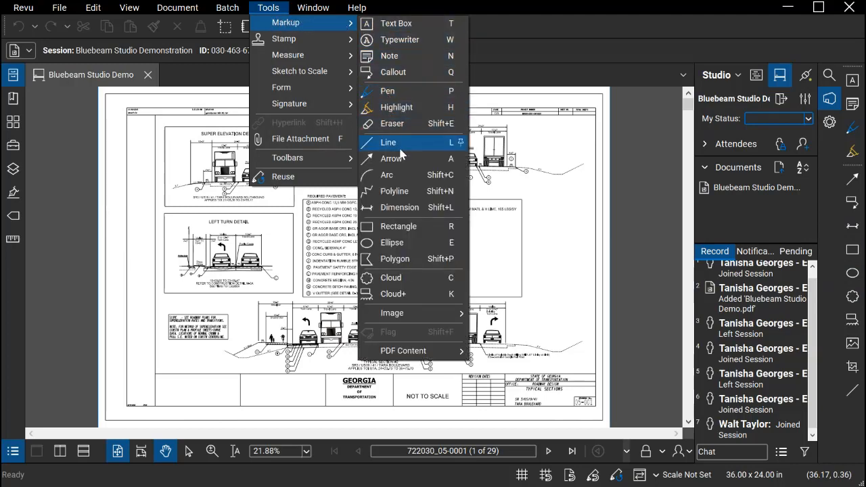
left_click(293, 11)
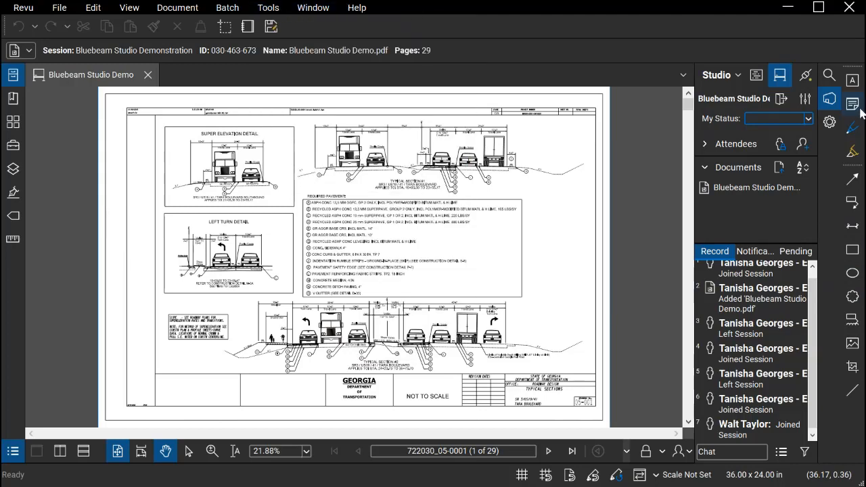
right_click(857, 421)
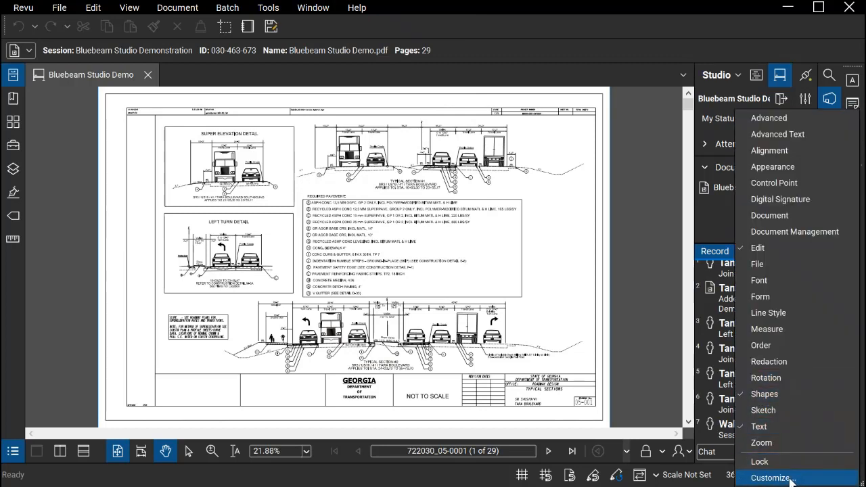
left_click(644, 54)
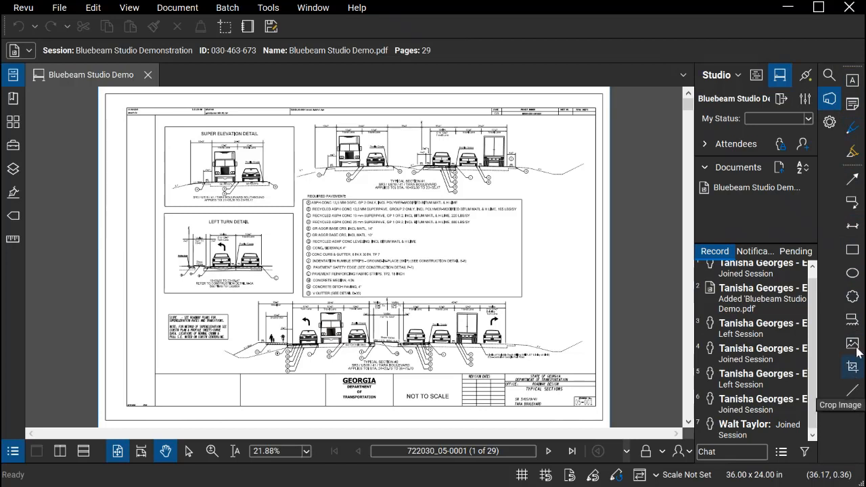
Browse the document's bookmarks by collapsing the tree and visiting its 05, 13, 26 and 54 drawing sections
left_click(12, 100)
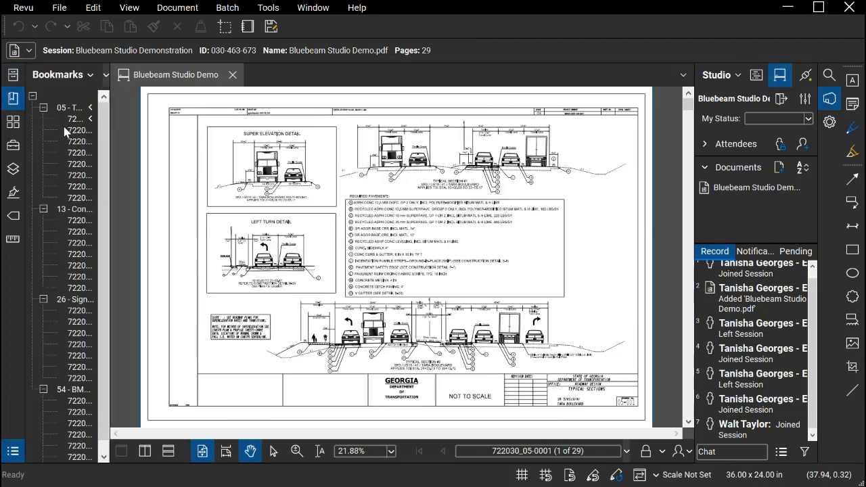
left_click(32, 97)
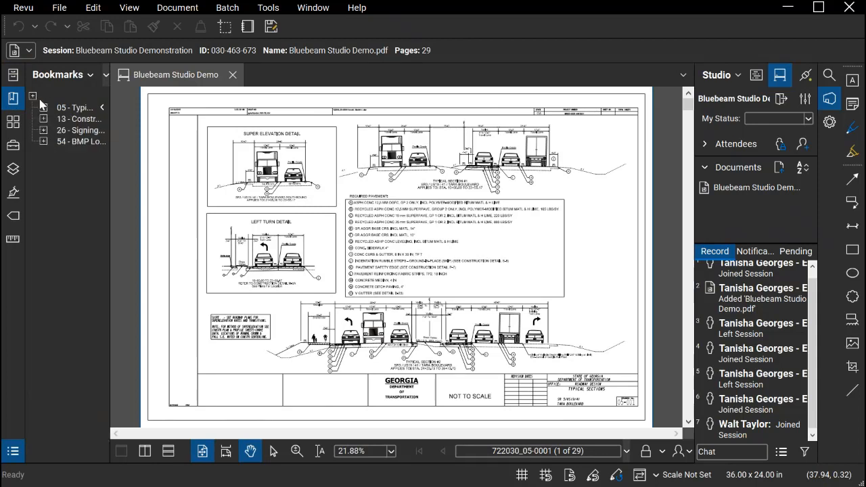
left_click(79, 111)
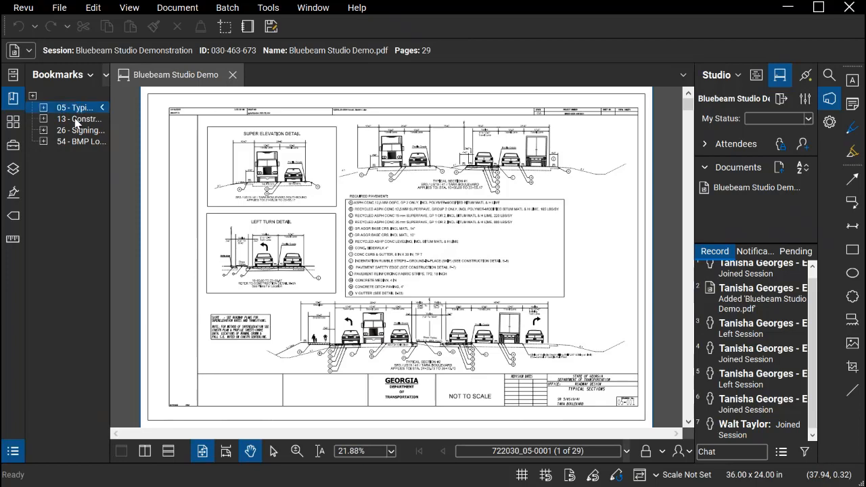
left_click(78, 120)
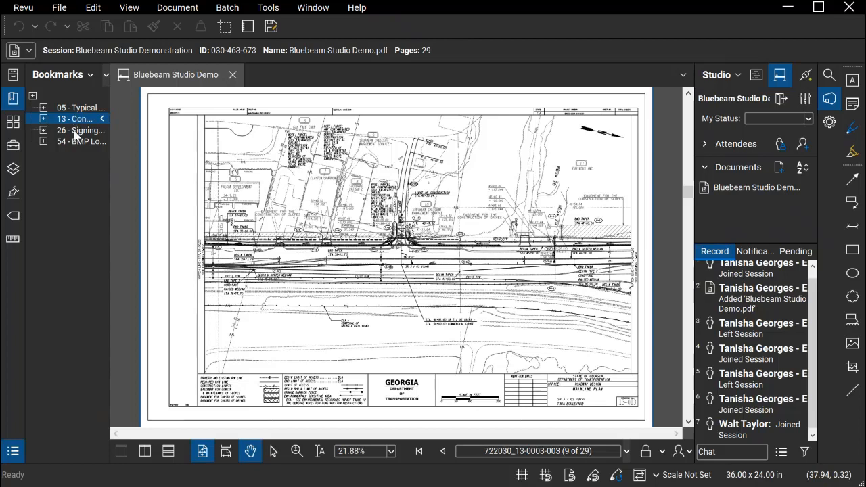
left_click(76, 130)
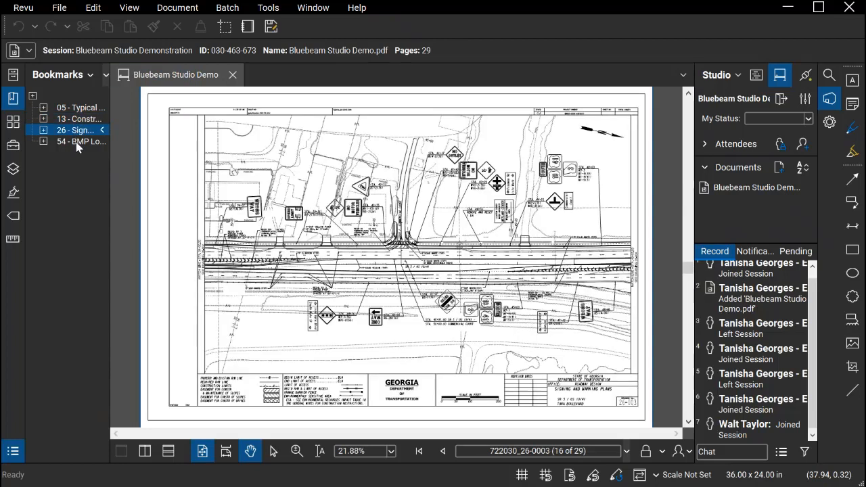
left_click(77, 142)
left_click(35, 103)
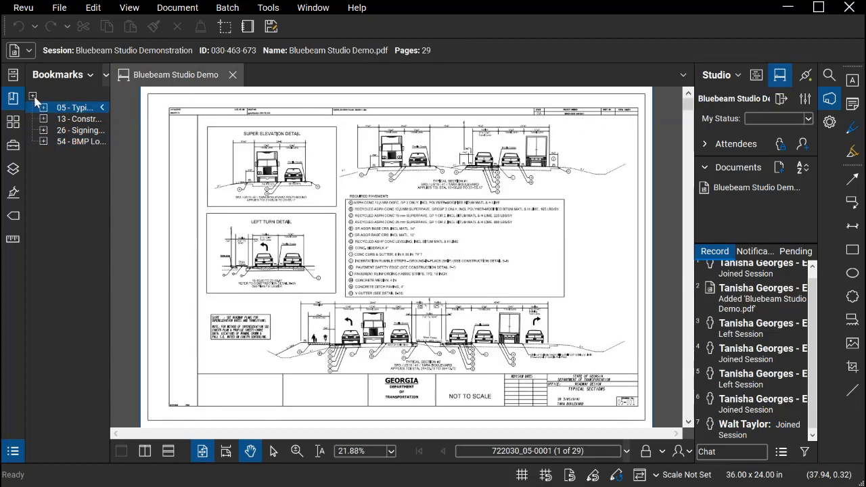
left_click(14, 99)
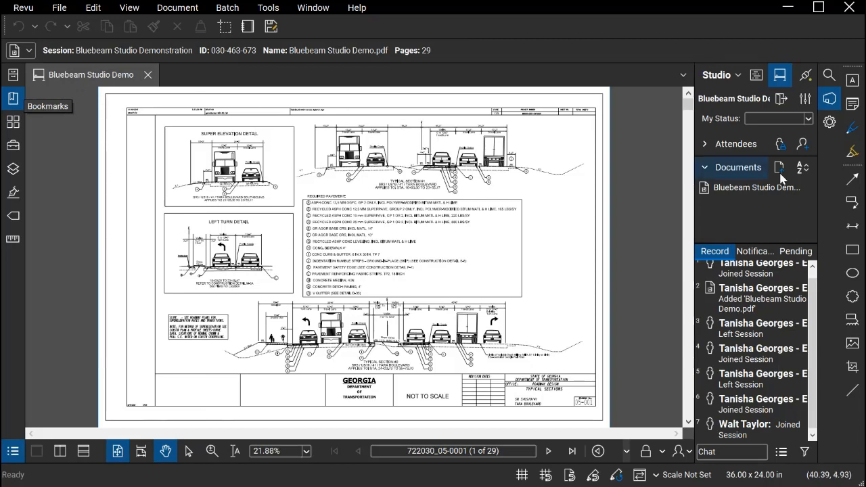
left_click(780, 189)
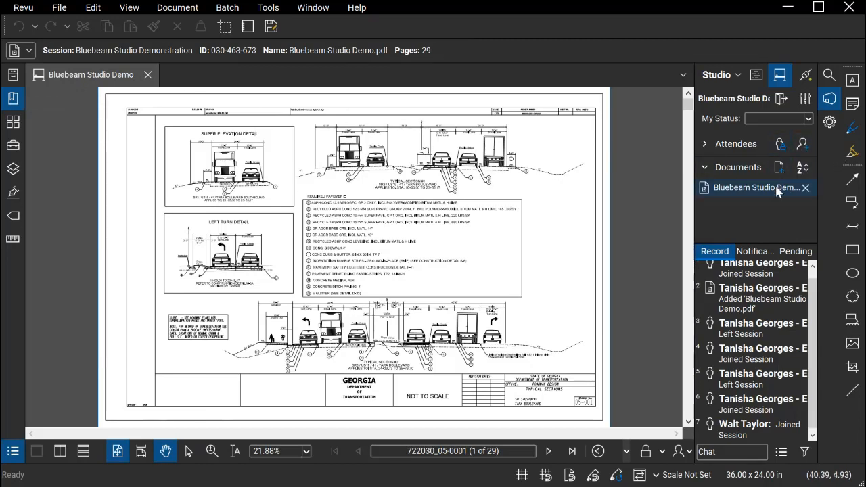
mouse_move(776, 195)
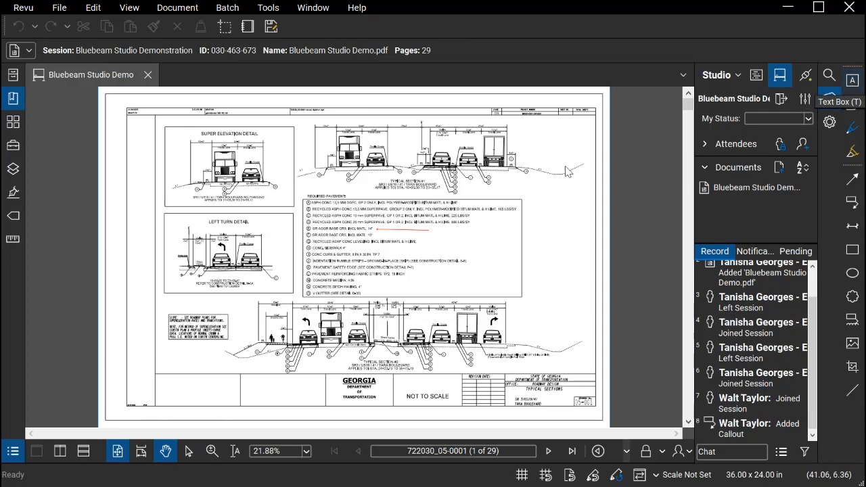
Add a text box reading "Hello this is a test" in the blank area above and right of the required pavement list
left_click(852, 83)
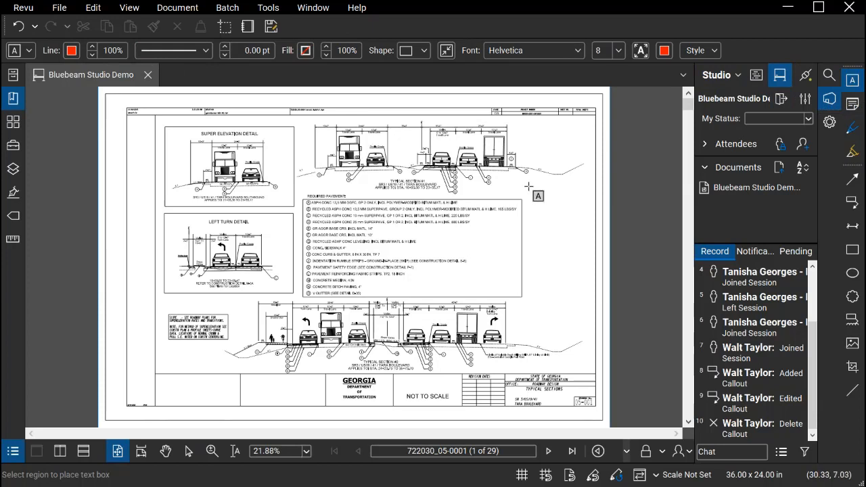
left_click_drag(520, 186, 594, 234)
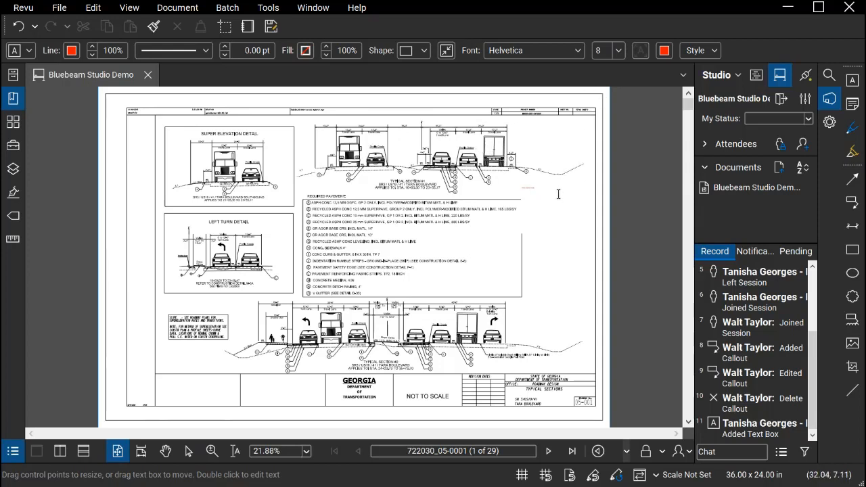
Set the font size of the "Hello this is a test" text to 14 and finish editing it
left_click_drag(559, 194, 505, 194)
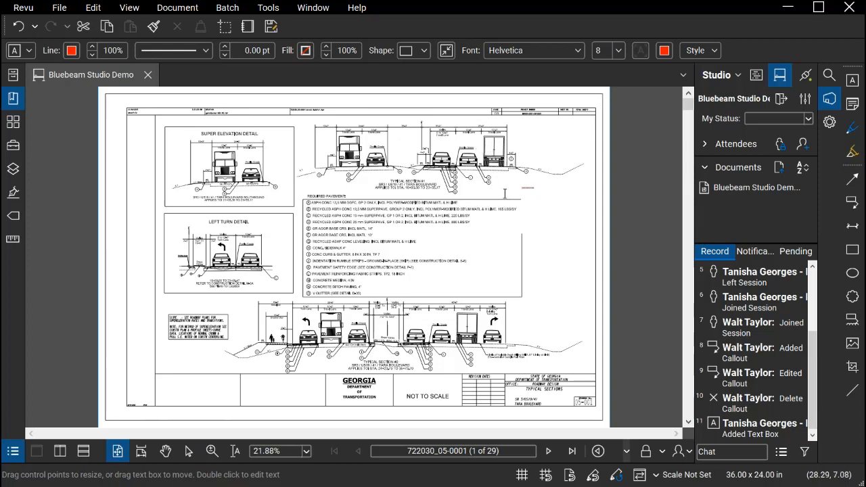
left_click(619, 50)
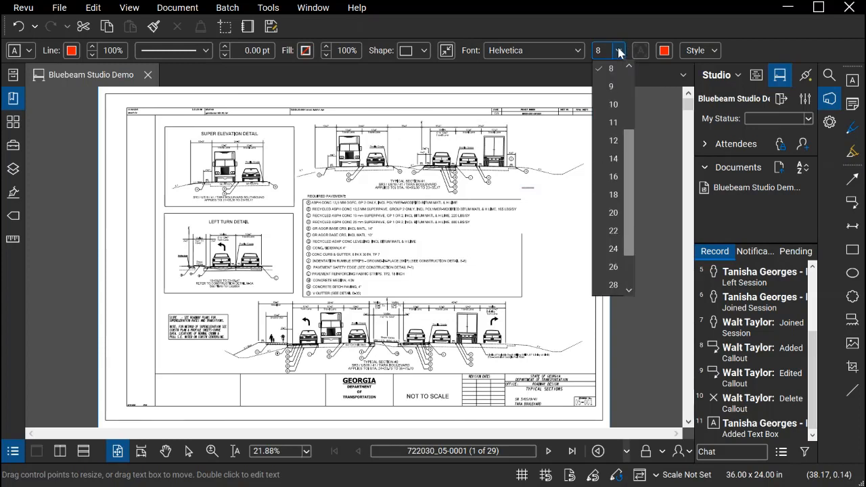
left_click(614, 160)
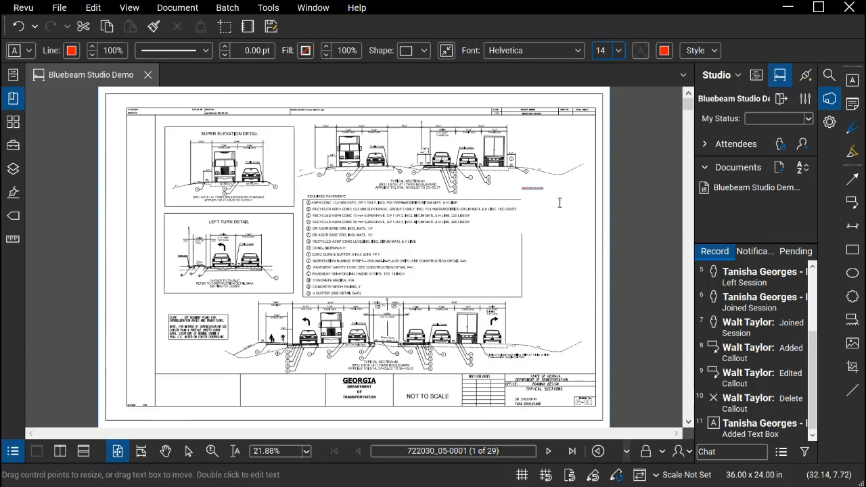
scroll(560, 203, "up", 6)
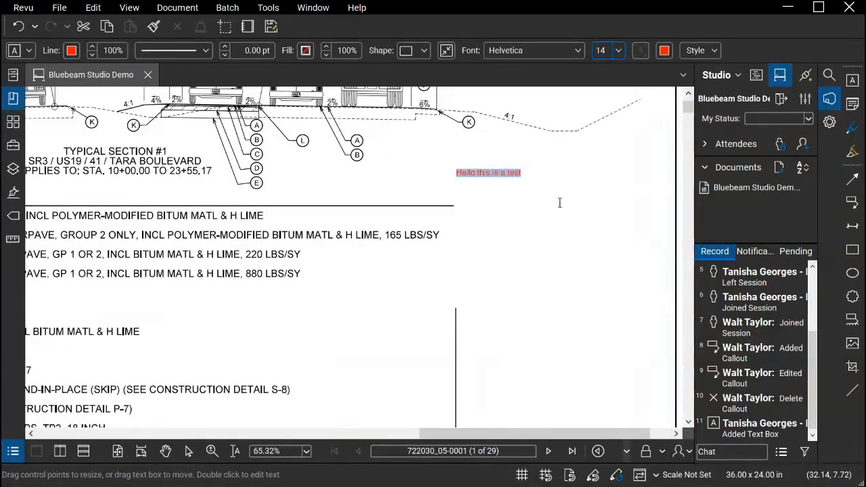
scroll(560, 203, "up", 1)
left_click(608, 195)
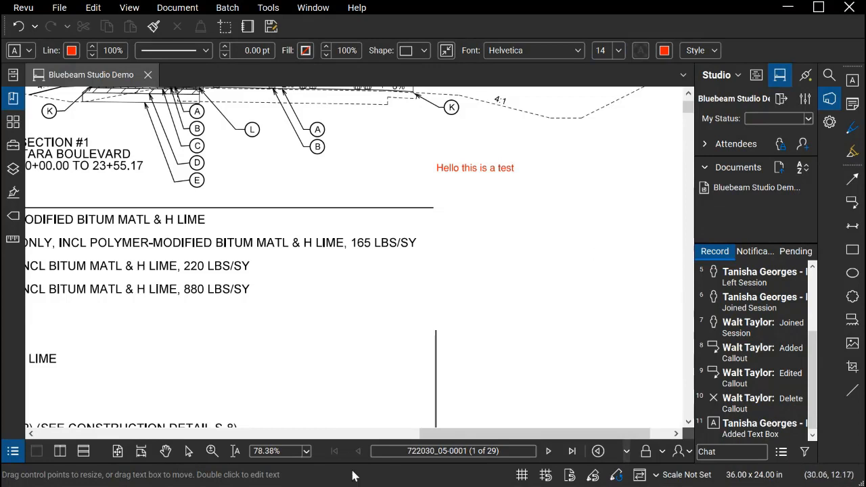
key("Escape")
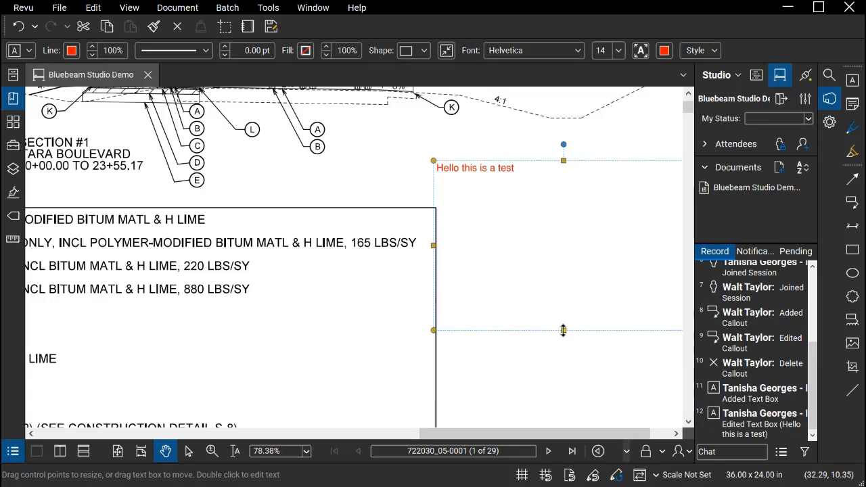
Reduce the text box's height to fit its single line of text and fit the whole sheet in view
left_click_drag(563, 330, 564, 184)
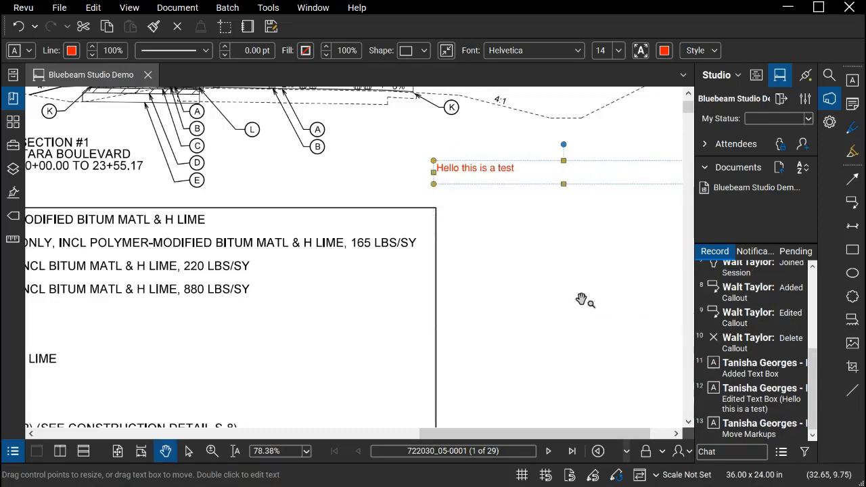
scroll(591, 369, "down", 1)
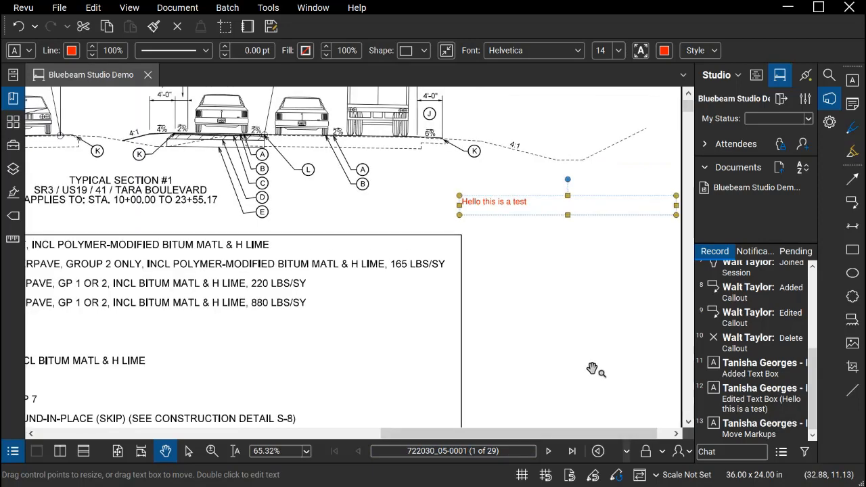
scroll(591, 369, "down", 1)
left_click(119, 452)
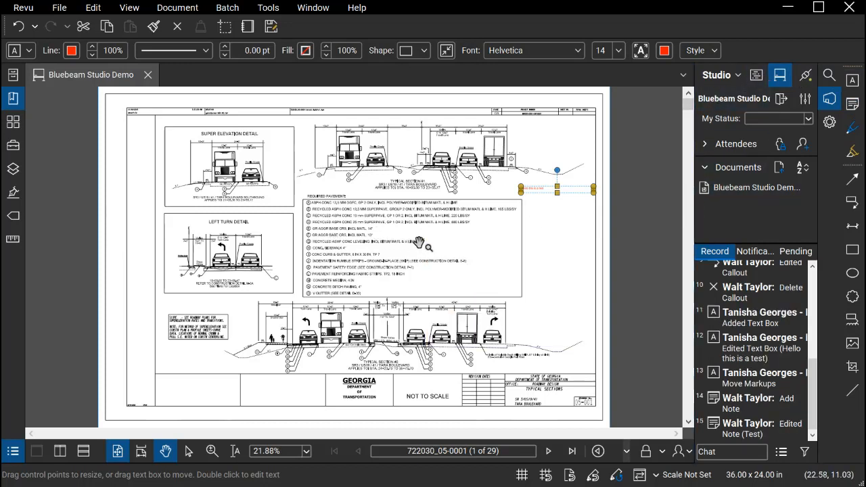
Read the sticky note placed beside required pavement item G, close its pop-up and return to the full-sheet view
scroll(422, 244, "up", 3)
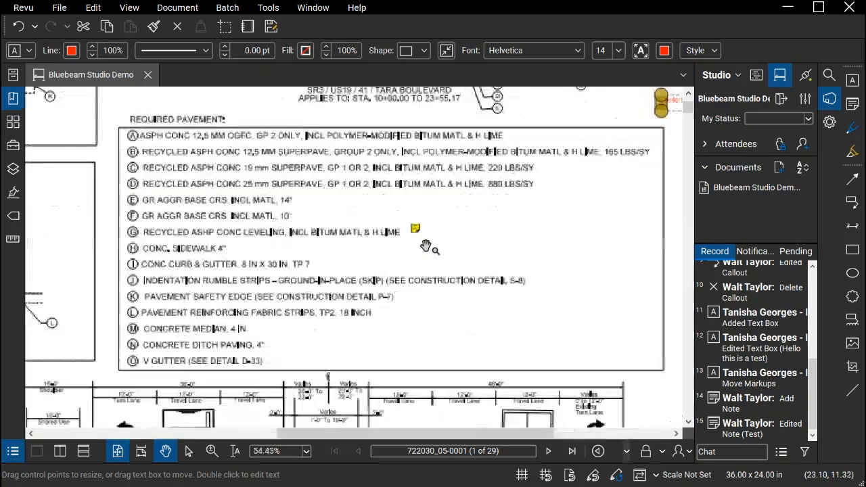
scroll(425, 246, "up", 1)
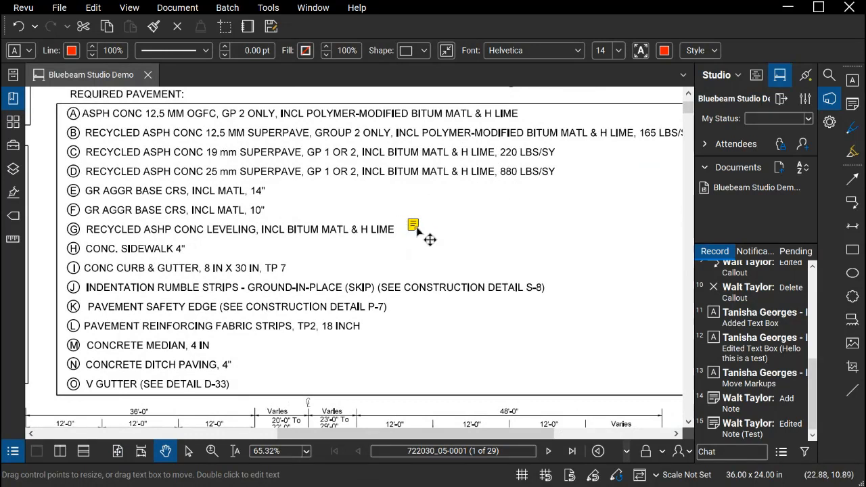
double_click(413, 227)
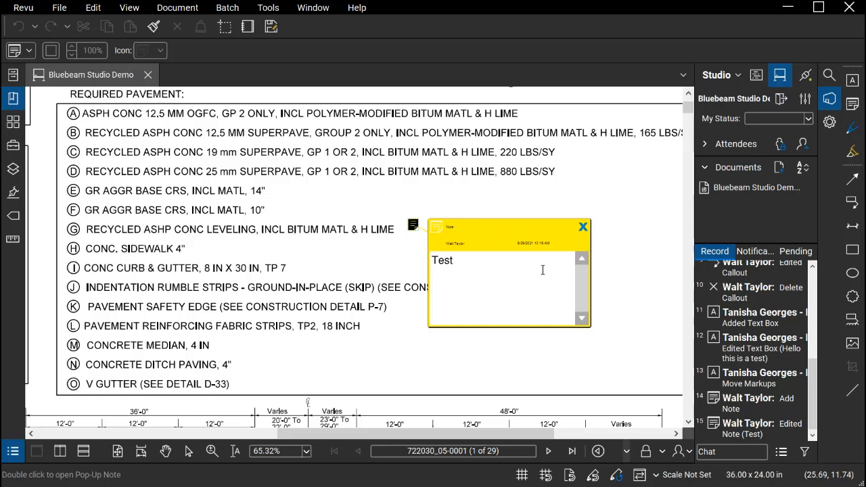
left_click(583, 228)
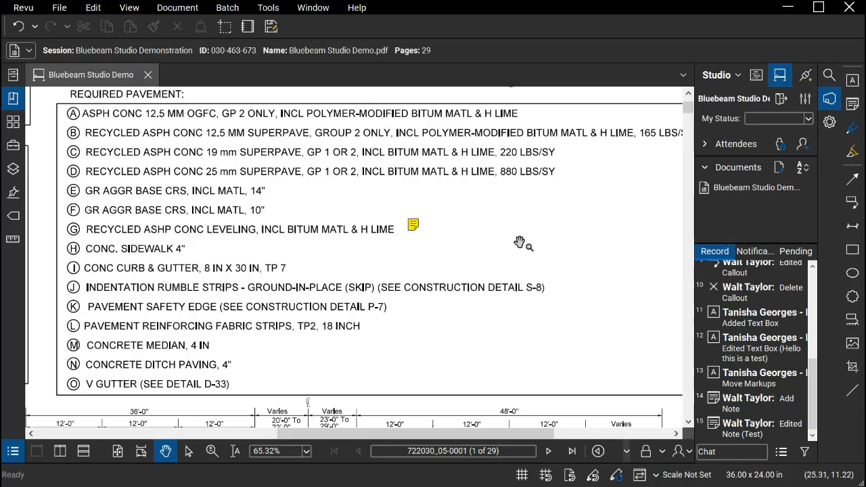
scroll(518, 243, "down", 1)
left_click(119, 451)
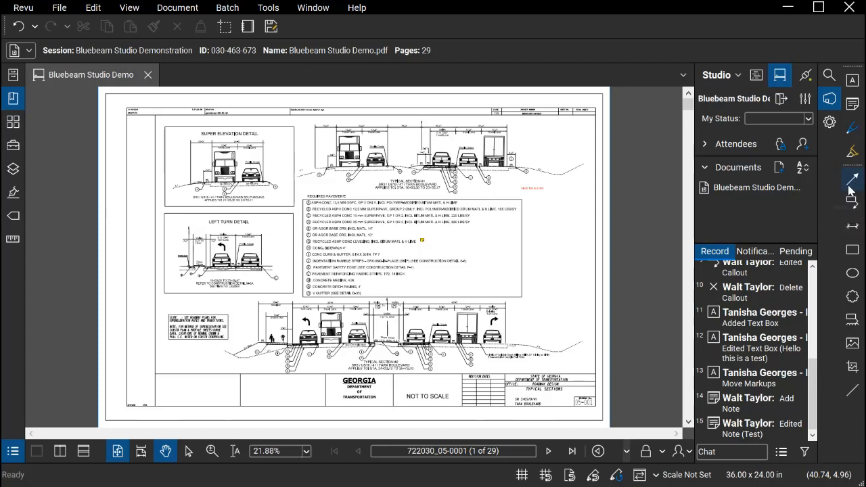
Draw a red arrow from the lower-left corner of the Left Turn Detail frame diagonally down into the sheet's left margin
key("a")
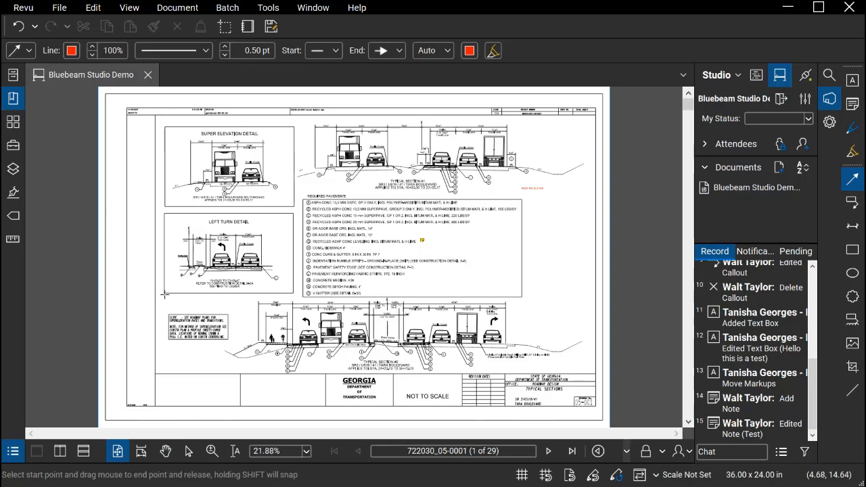
left_click_drag(165, 294, 115, 329)
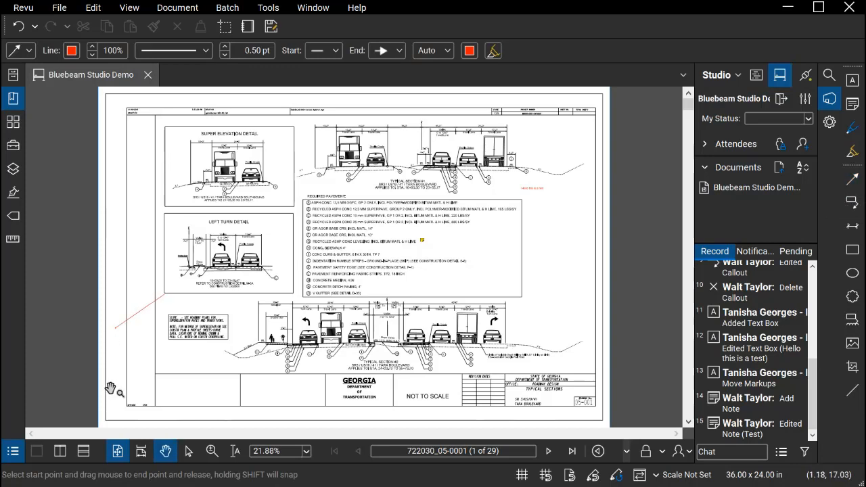
left_click(145, 359)
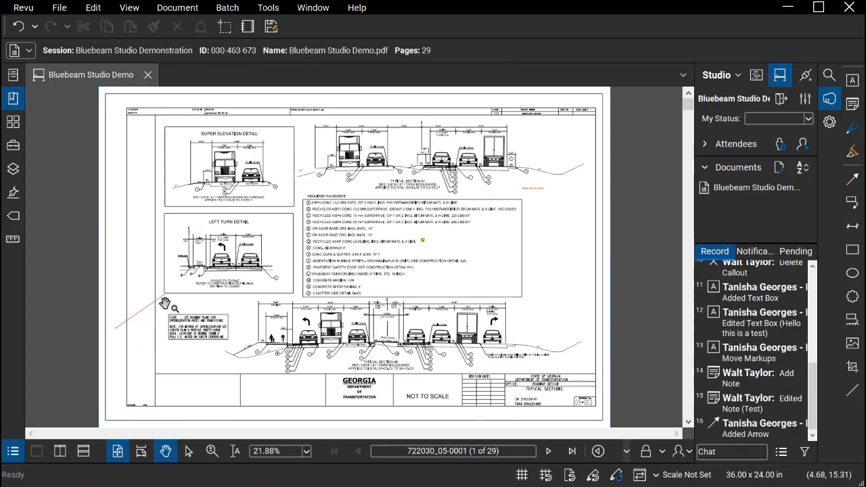
Add a callout reading "Comment" with its arrow pointing to the top edge of the slope note box
scroll(132, 335, "up", 5)
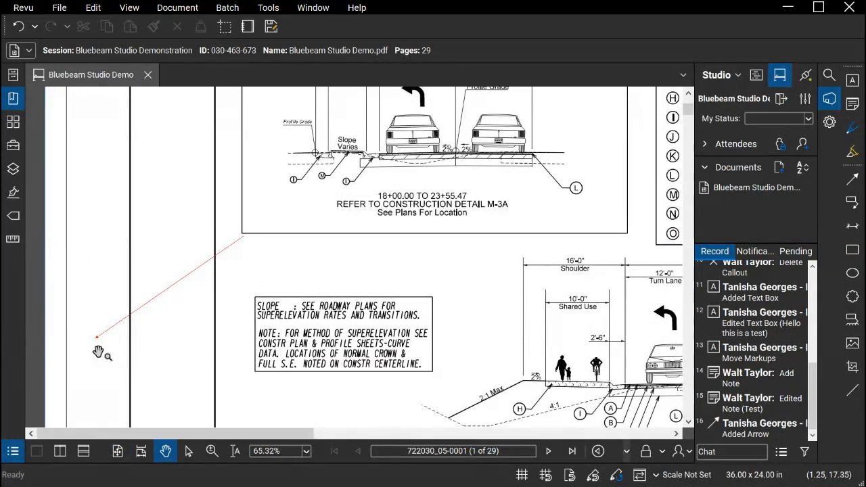
left_click(853, 201)
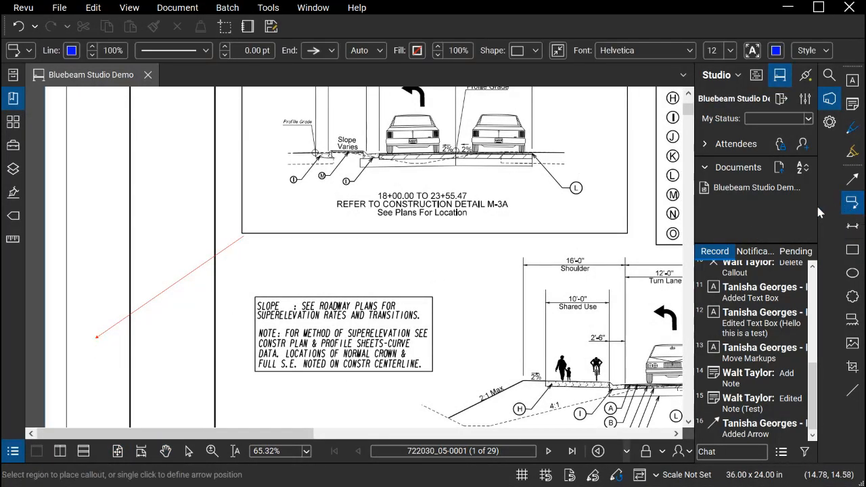
left_click(323, 293)
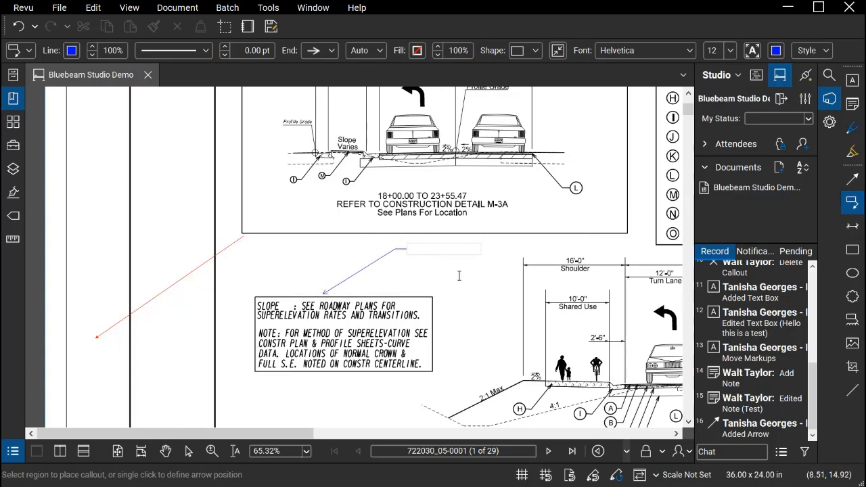
left_click(415, 248)
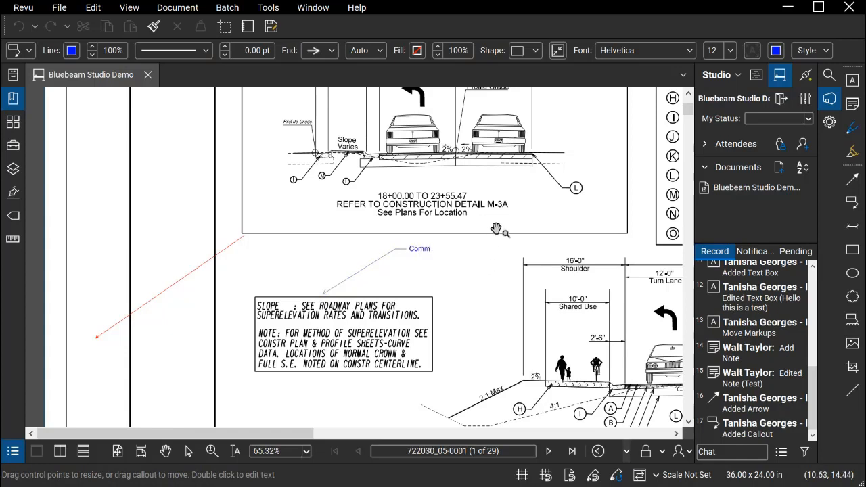
type("Comment")
key("Escape")
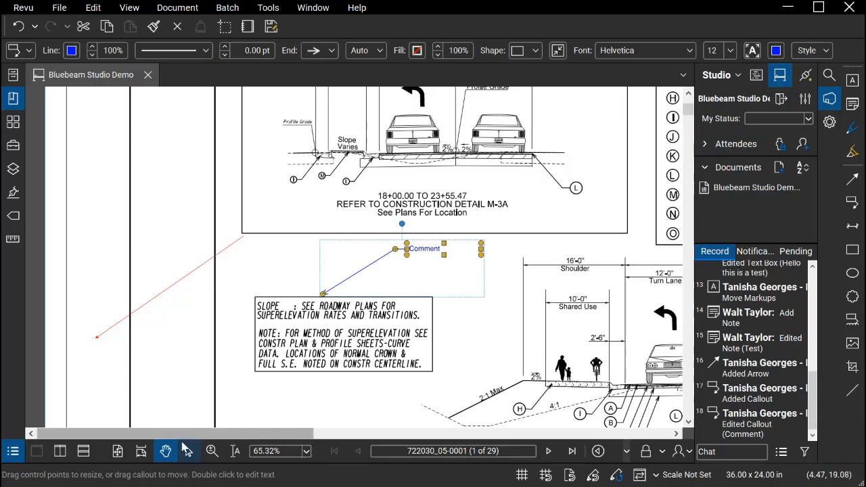
Attach a pop-up note reading "additional comment" to the red arrow by the Left Turn Detail and close it
left_click(117, 452)
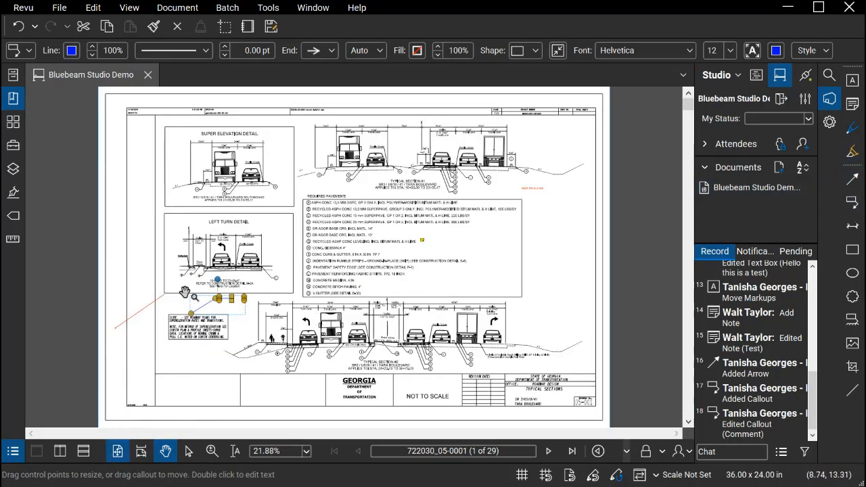
scroll(138, 318, "up", 3)
scroll(138, 319, "up", 2)
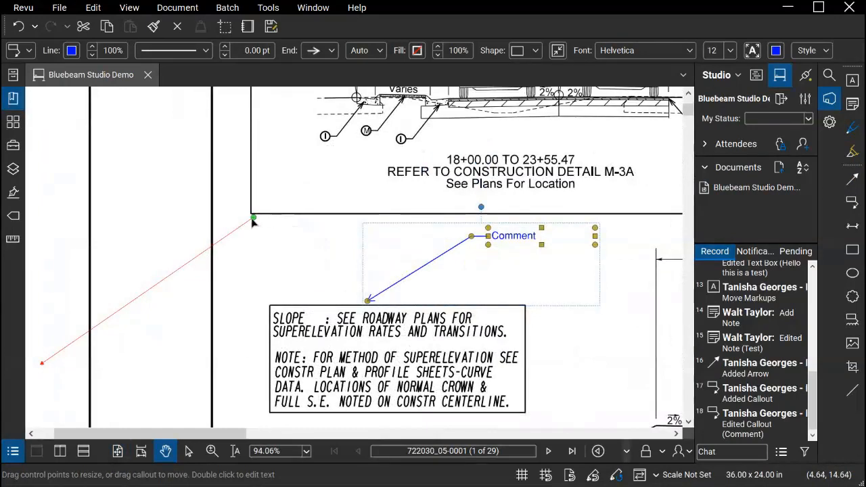
left_click(253, 218)
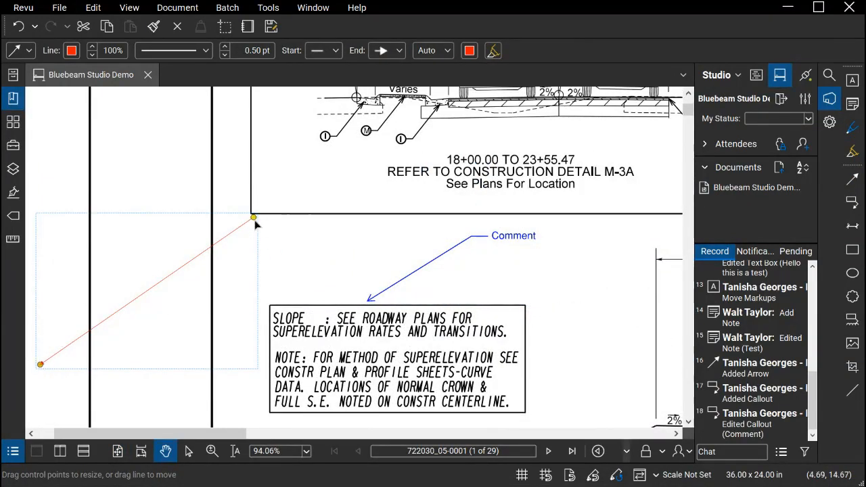
double_click(255, 219)
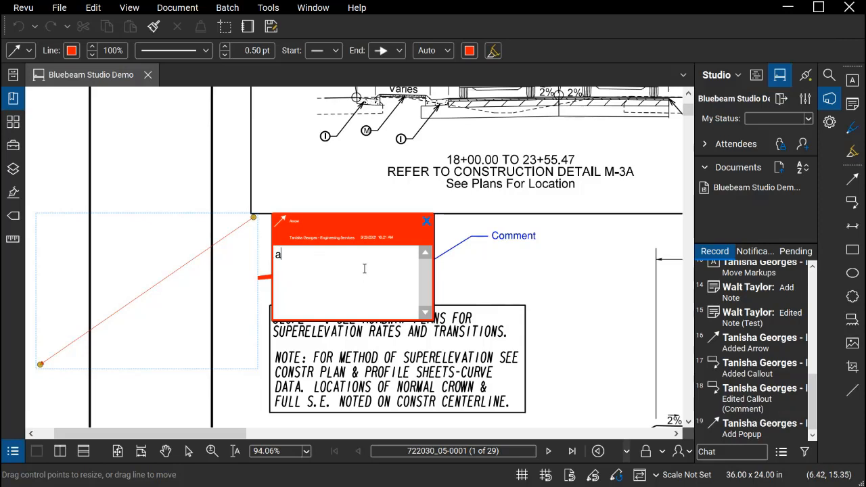
type("additional comment")
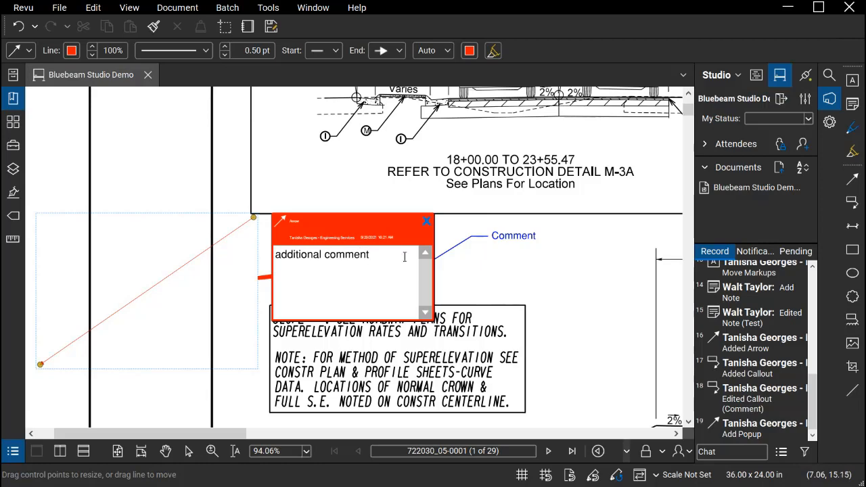
left_click(425, 224)
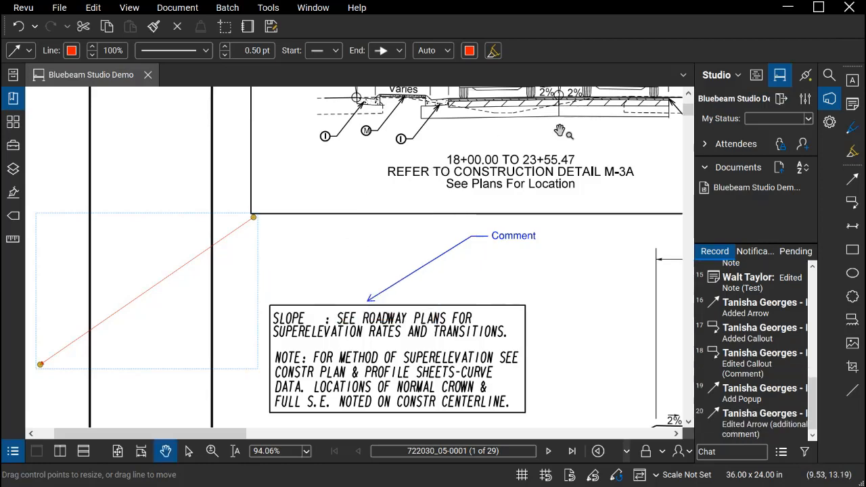
left_click_drag(422, 187, 479, 168)
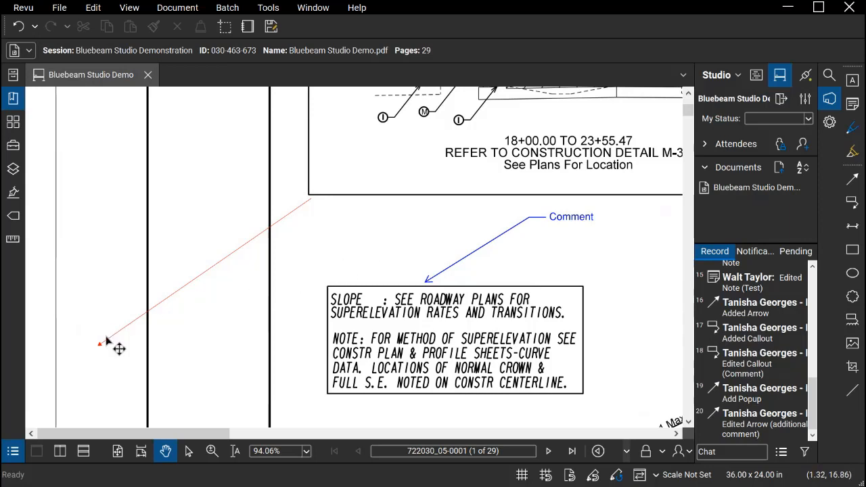
mouse_move(99, 346)
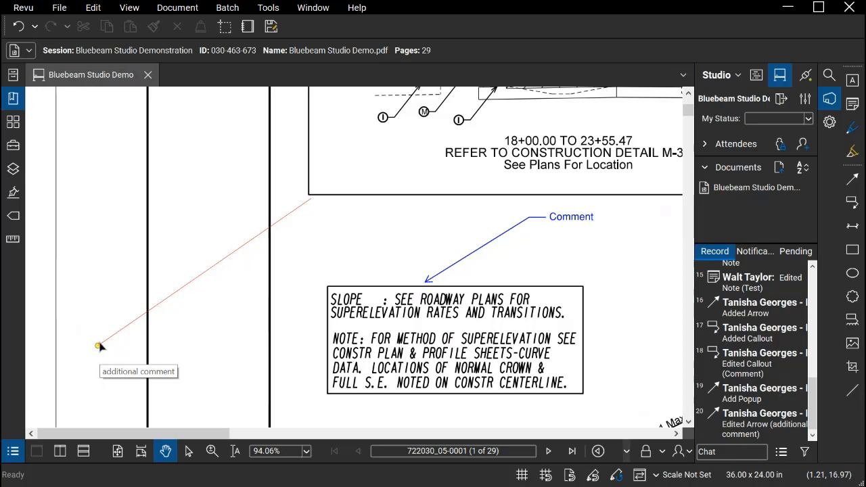
Add a dimension line without text across the top of the right half of Typical Section #1
left_click(117, 452)
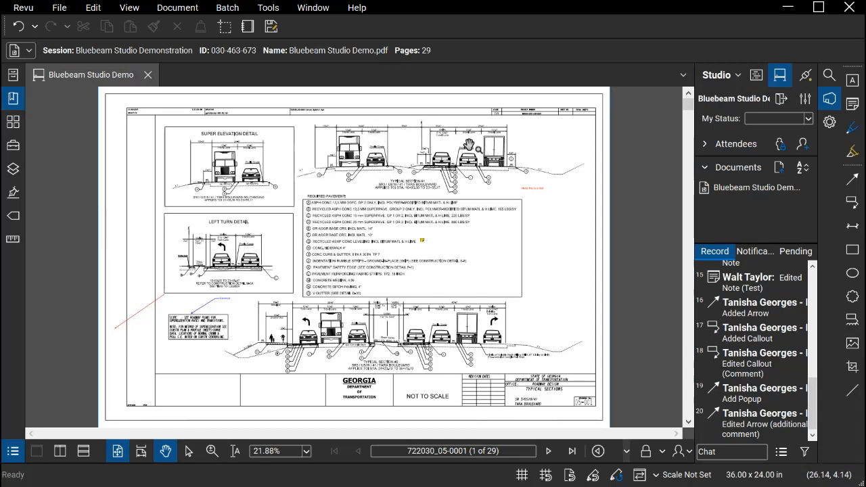
left_click(850, 230)
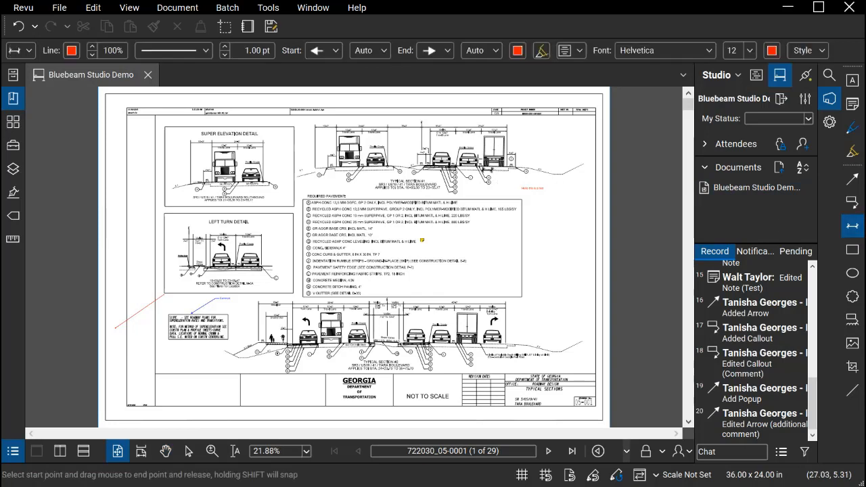
left_click_drag(424, 129, 508, 126)
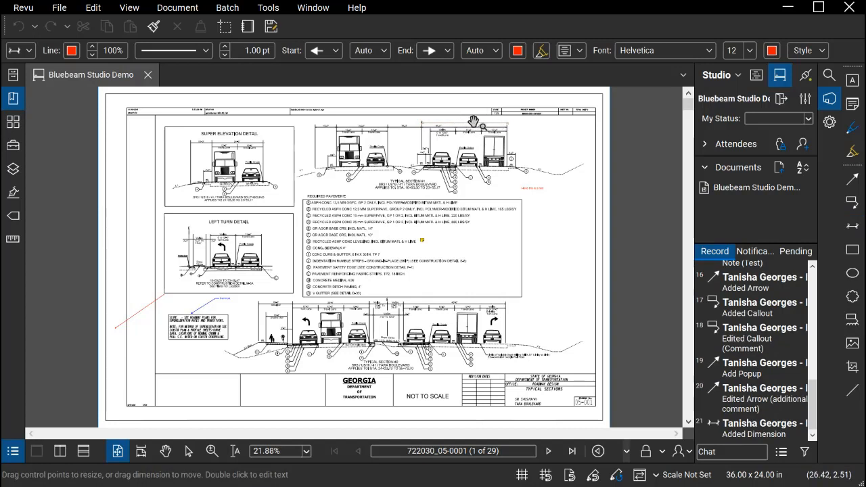
left_click(556, 135)
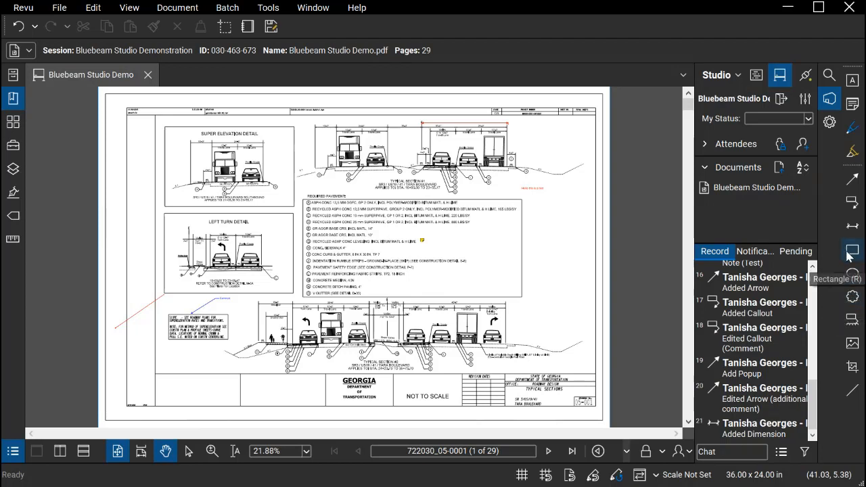
Draw a rectangle around required pavement item J and an ellipse around item G
left_click(853, 250)
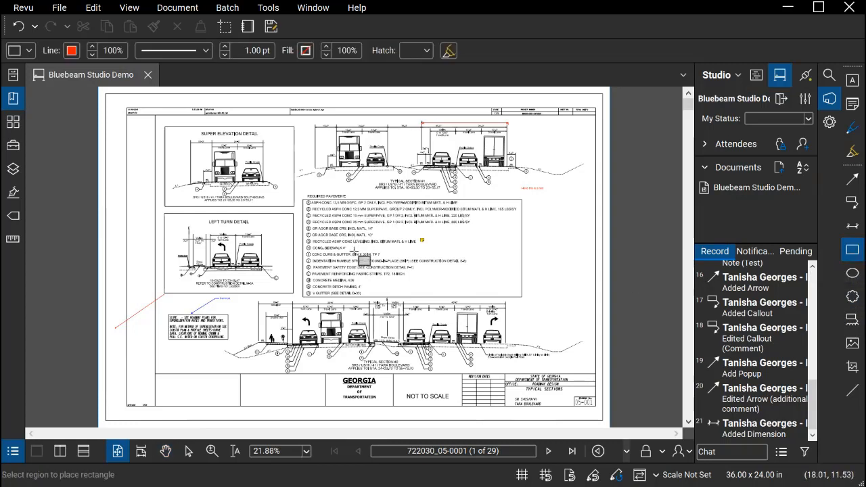
left_click_drag(304, 258, 472, 264)
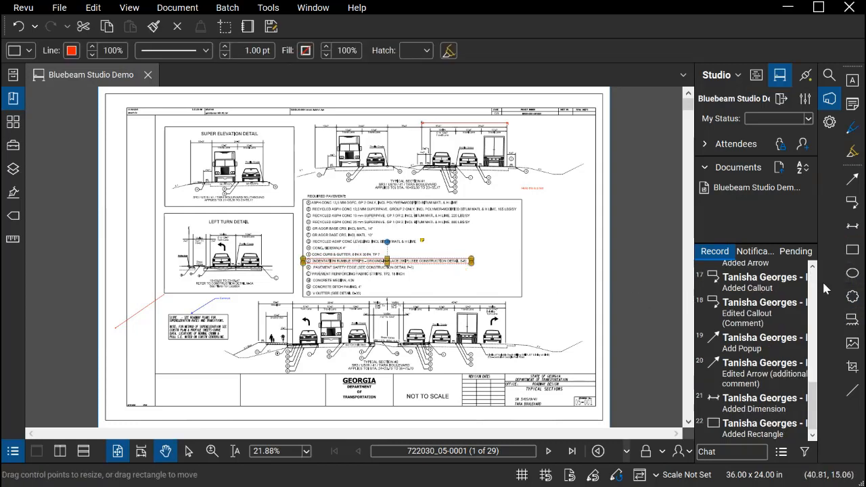
left_click(851, 273)
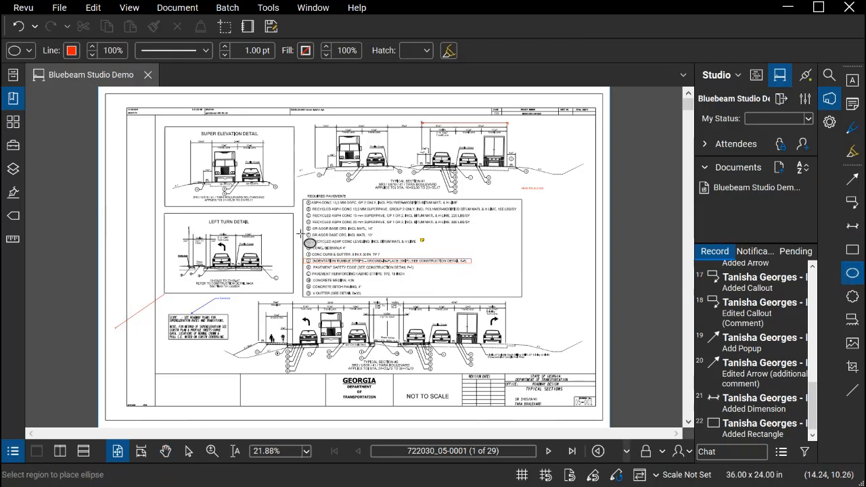
left_click_drag(305, 239, 445, 247)
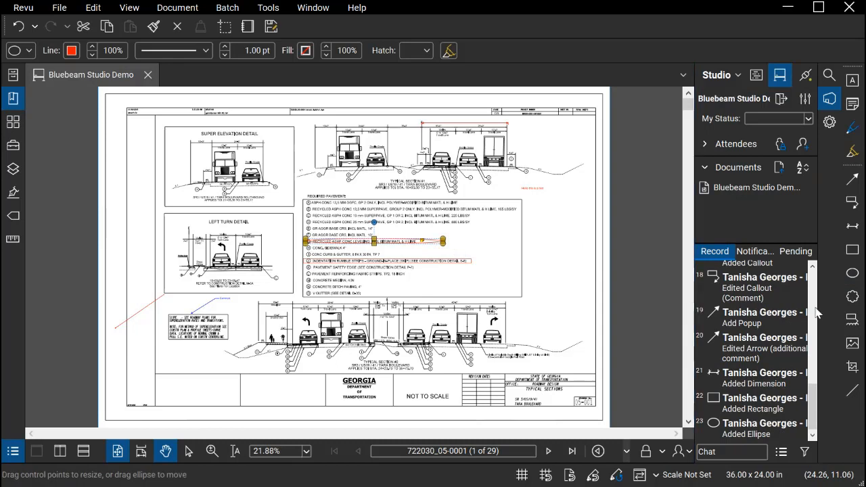
Draw a revision cloud around required pavement item O, the V gutter line
left_click(852, 300)
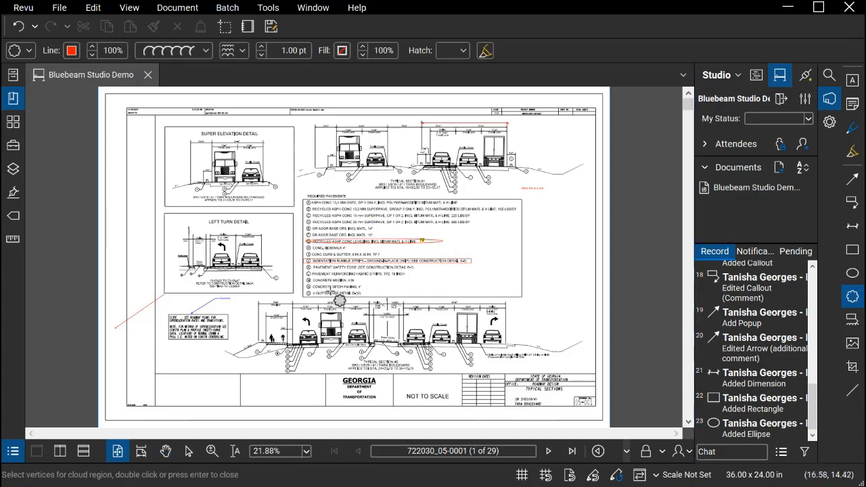
left_click_drag(304, 290, 373, 298)
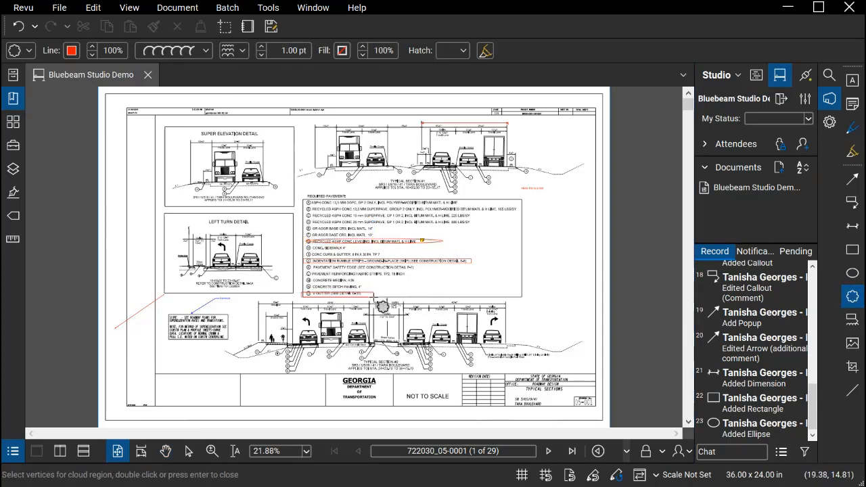
double_click(368, 304)
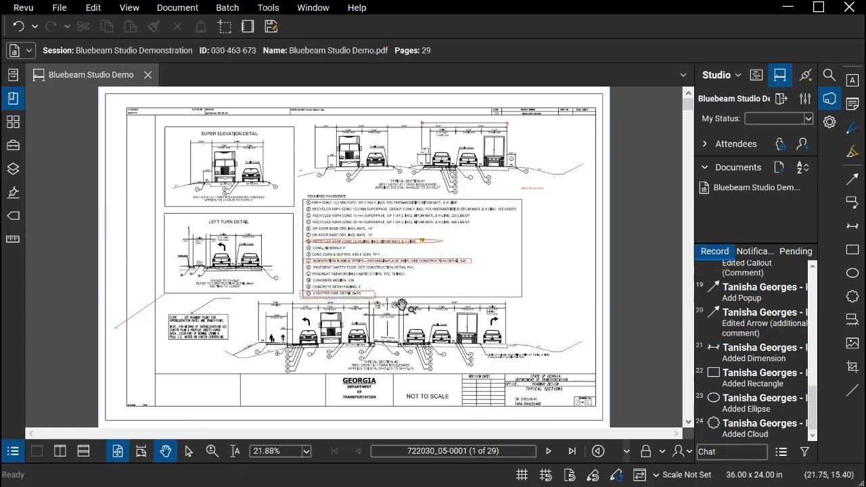
Add an empty pop-up note to the cloud around item O and close it
scroll(361, 283, "up", 5)
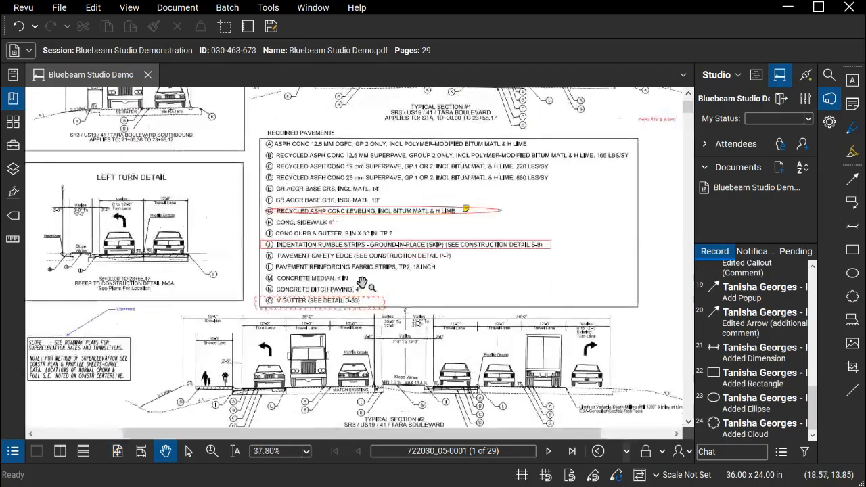
scroll(362, 283, "up", 1)
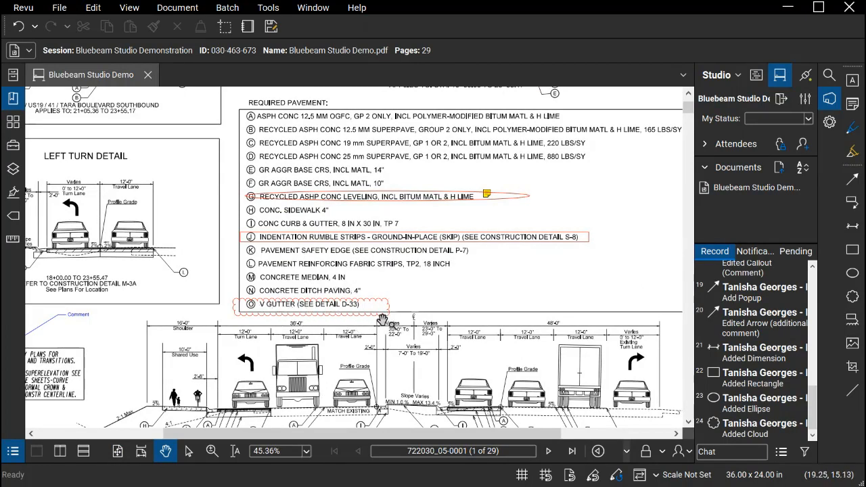
left_click(385, 313)
double_click(386, 314)
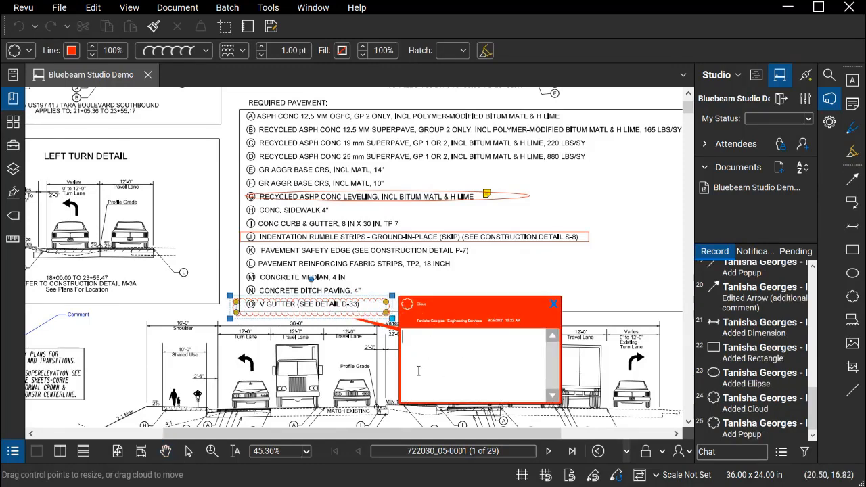
left_click(555, 305)
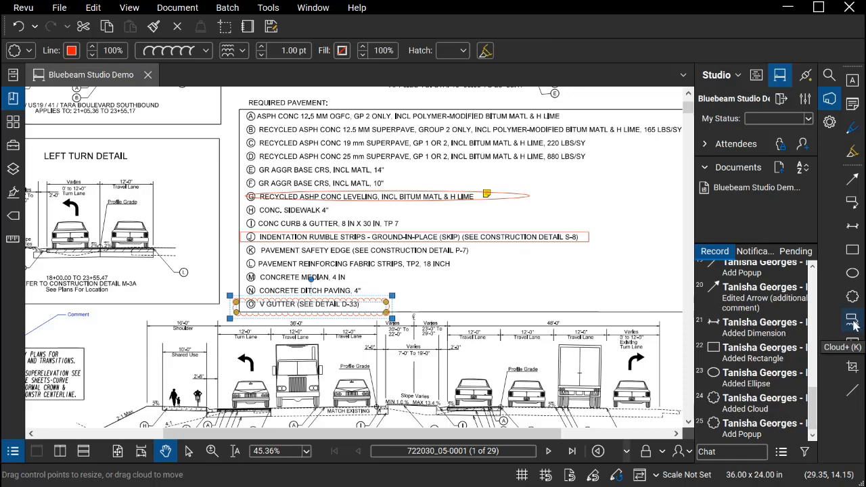
Add a Cloud+ markup around the right-hand travel and turn lanes of Typical Section #2 with the text "Provide comment"
left_click_drag(482, 300, 461, 202)
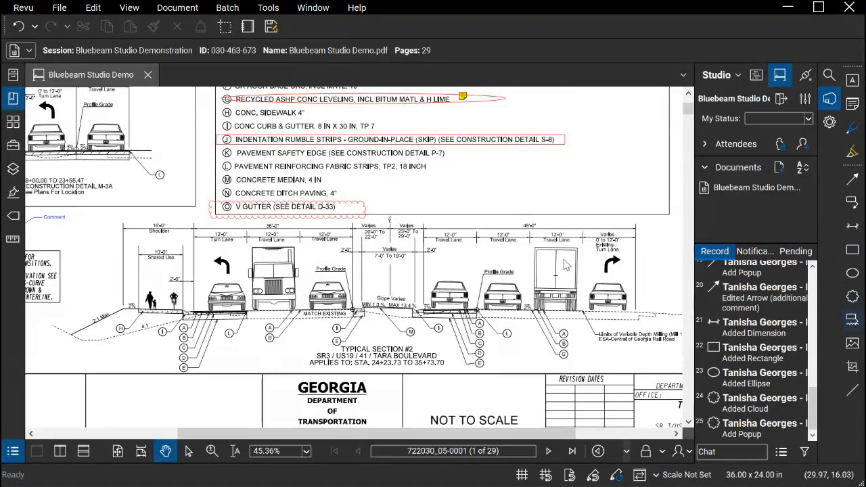
key("k")
left_click_drag(506, 235, 618, 316)
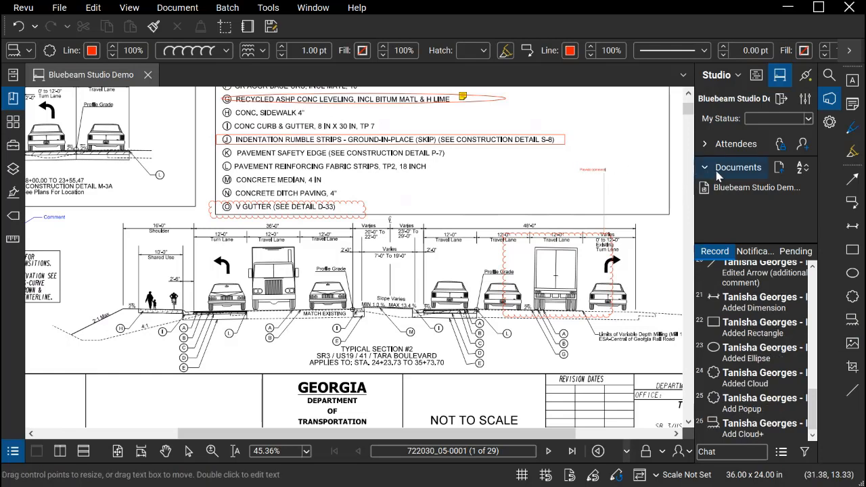
left_click(647, 162)
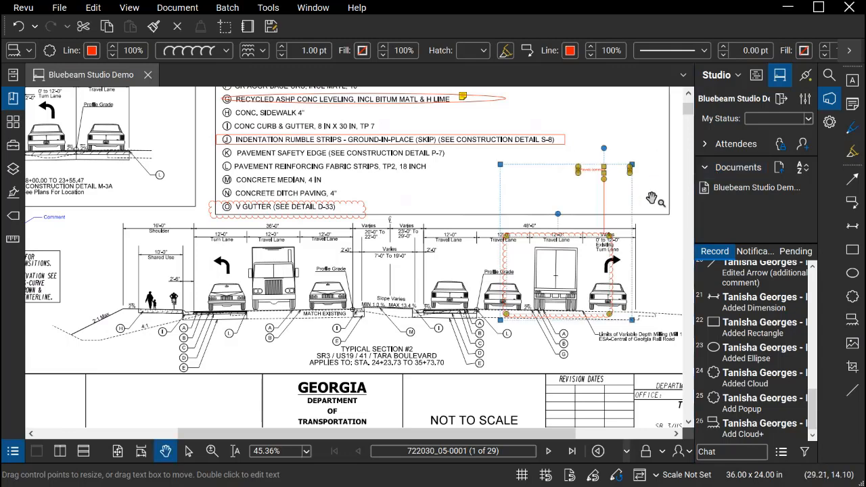
left_click(650, 222)
scroll(609, 192, "up", 2)
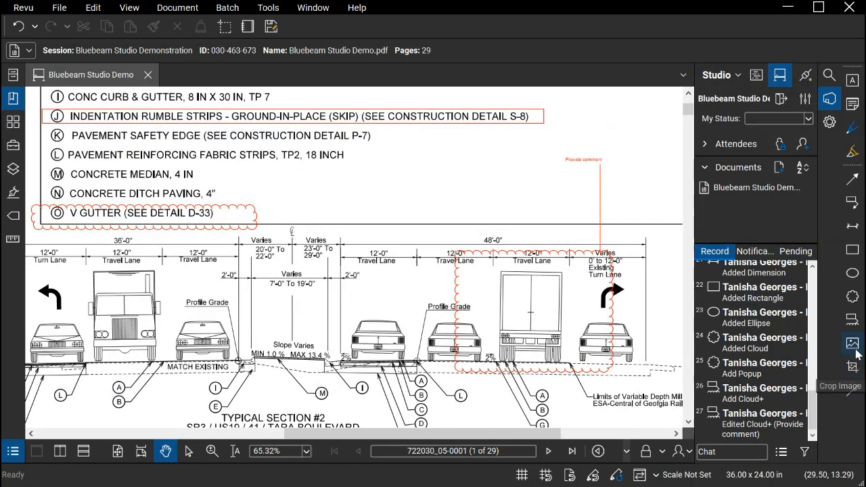
mouse_move(514, 196)
left_mouse_down()
mouse_move(509, 190)
mouse_move(518, 194)
left_mouse_up()
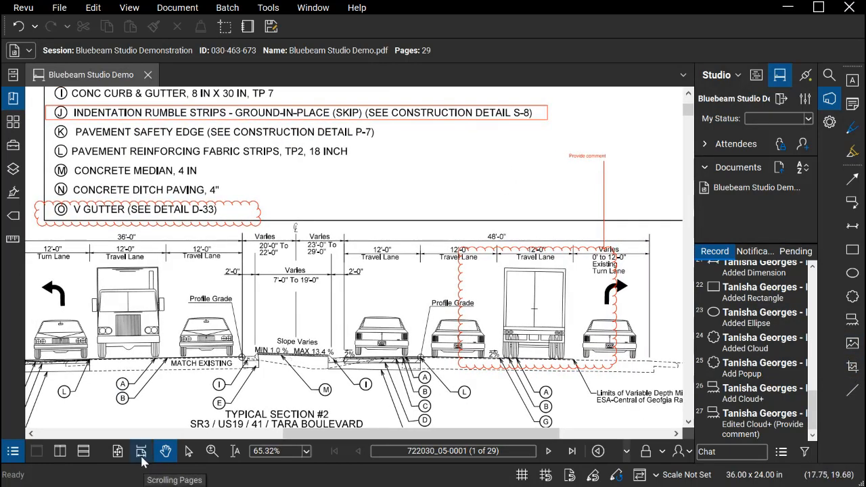
Dismiss the ProjectWise login and insert the Give Way picture in the empty area to the right of the sheet
left_click(117, 452)
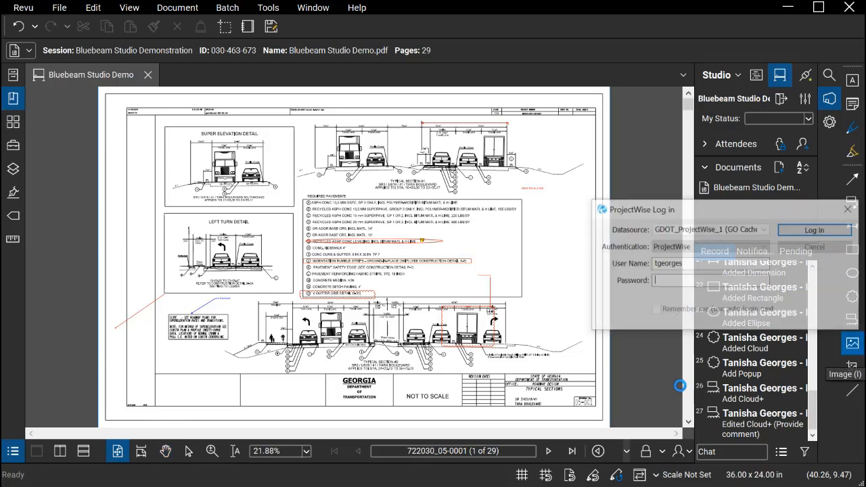
left_click(817, 248)
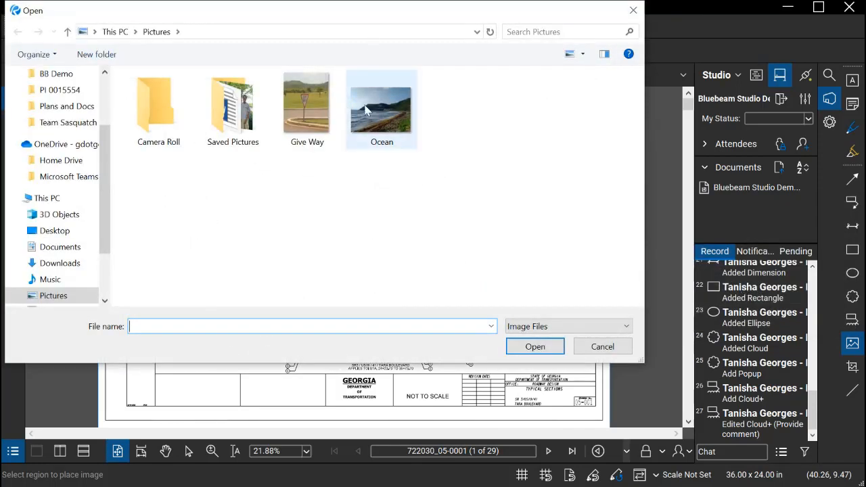
left_click(303, 123)
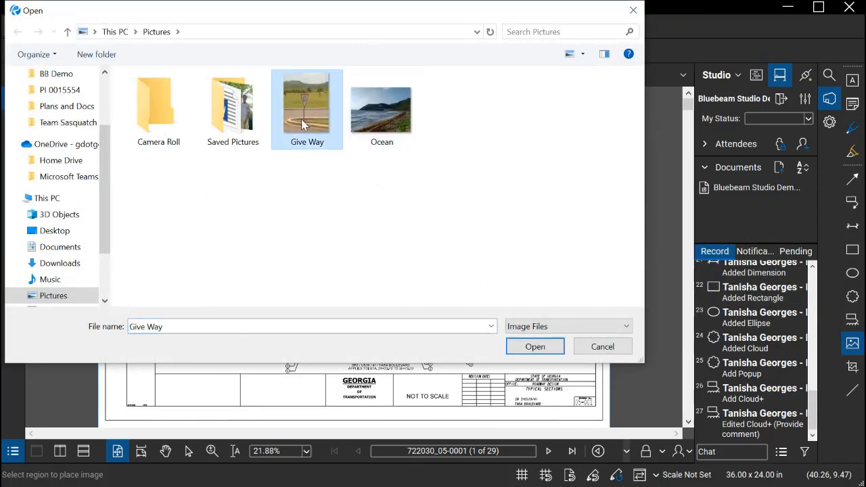
left_click(530, 351)
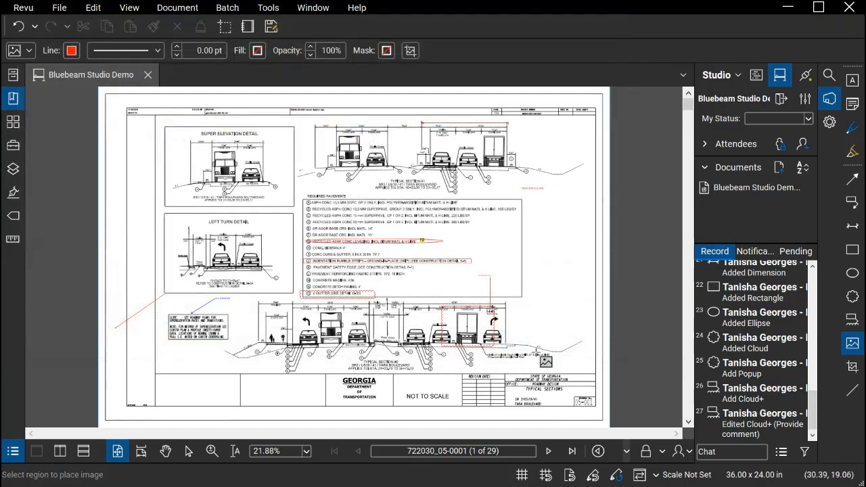
left_click(628, 212)
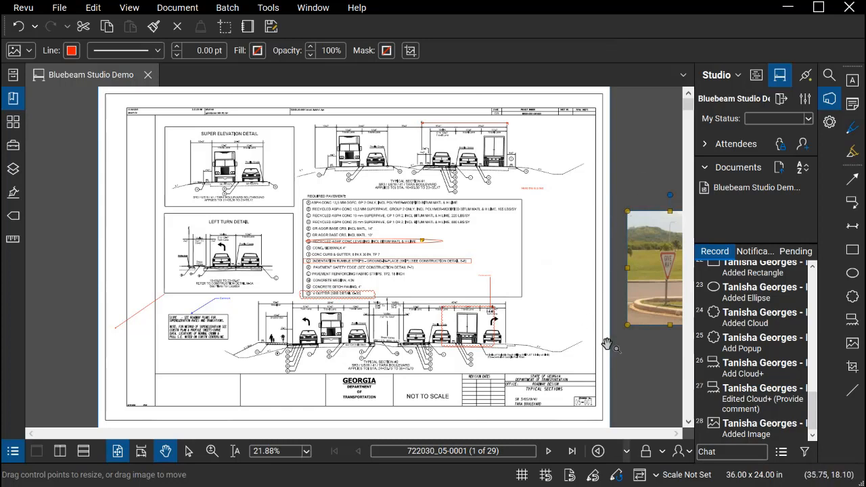
Move the Give Way image slightly farther from the sheet and draw an arrow from it to the right end of Typical Section #2
left_click_drag(636, 165, 560, 158)
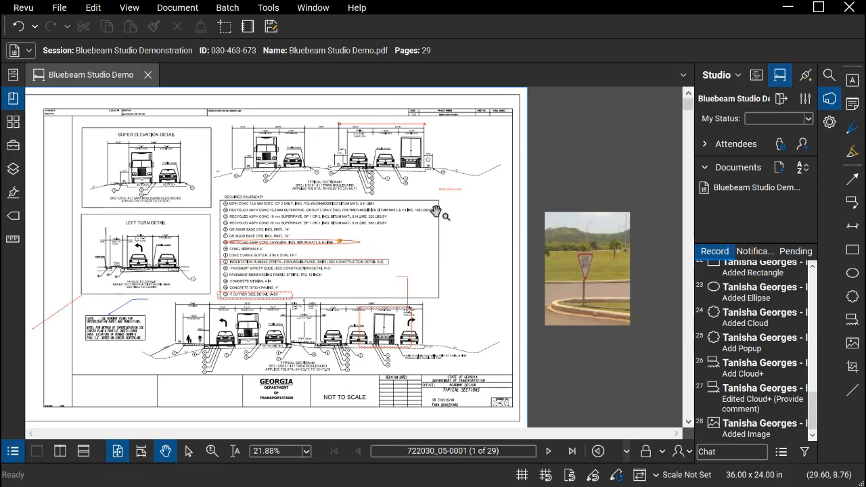
scroll(445, 215, "down", 3)
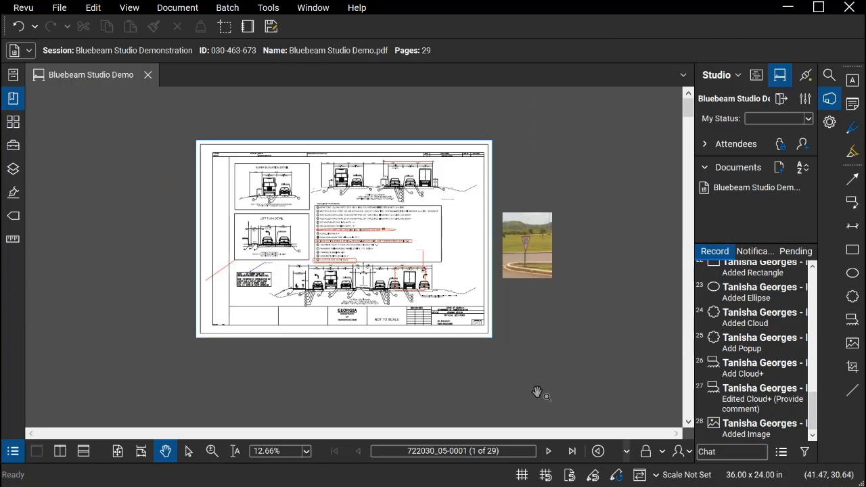
left_click(530, 264)
left_click_drag(543, 272, 558, 271)
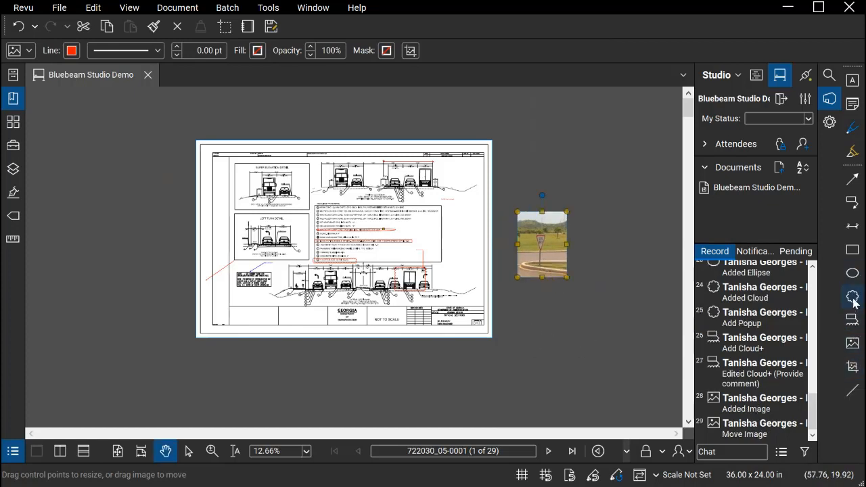
left_click(855, 179)
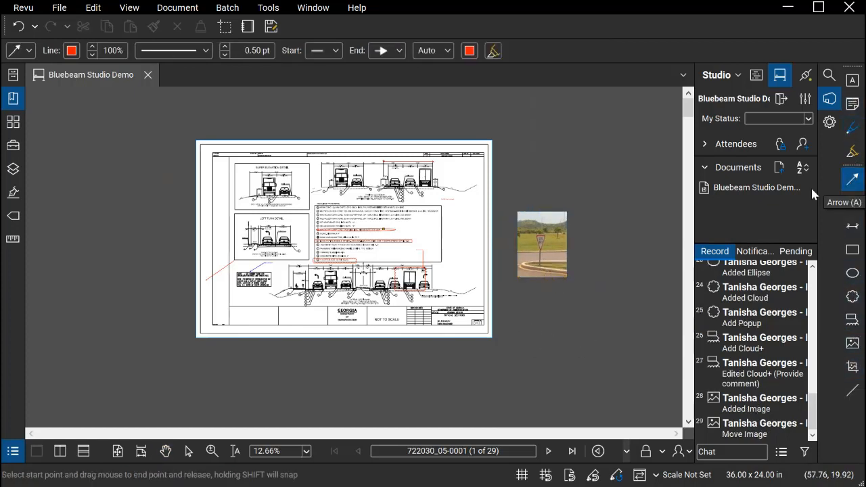
left_click_drag(517, 242, 448, 291)
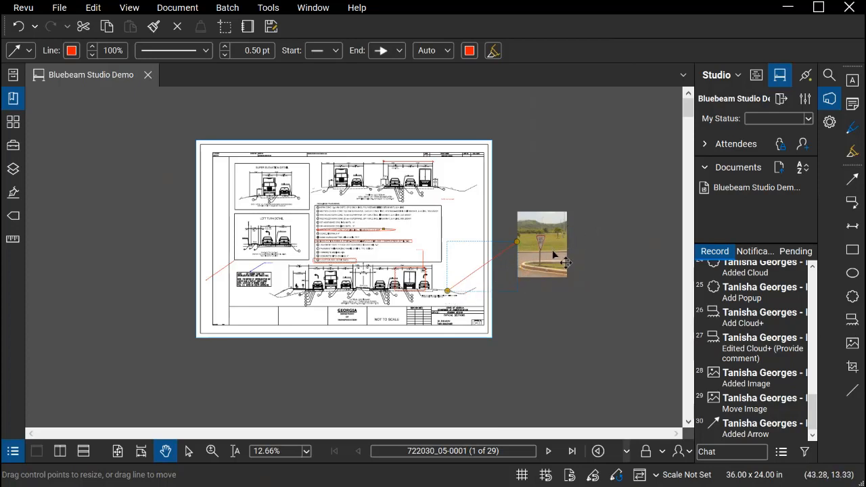
Strike through required pavement item M, the concrete median, with a straight line
scroll(429, 313, "up", 1)
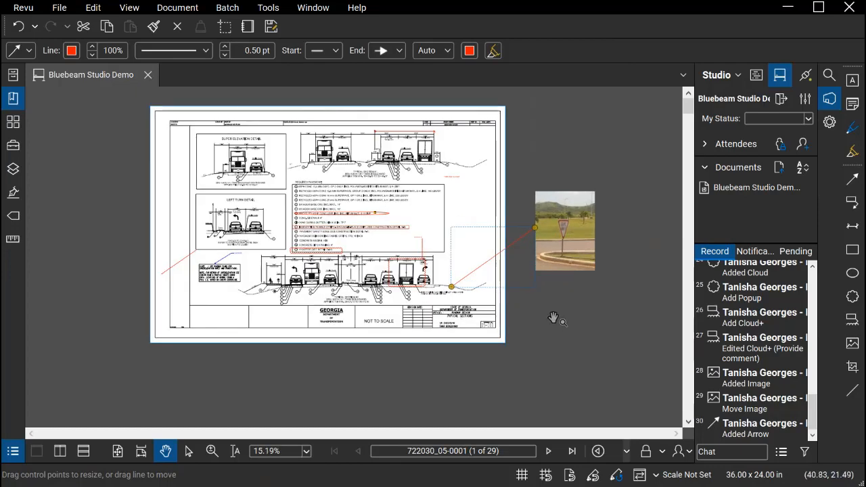
left_click(853, 367)
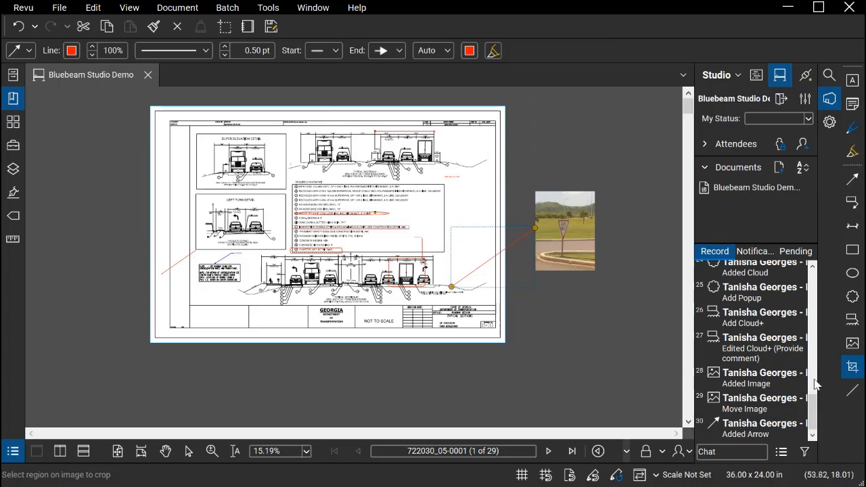
left_click(853, 391)
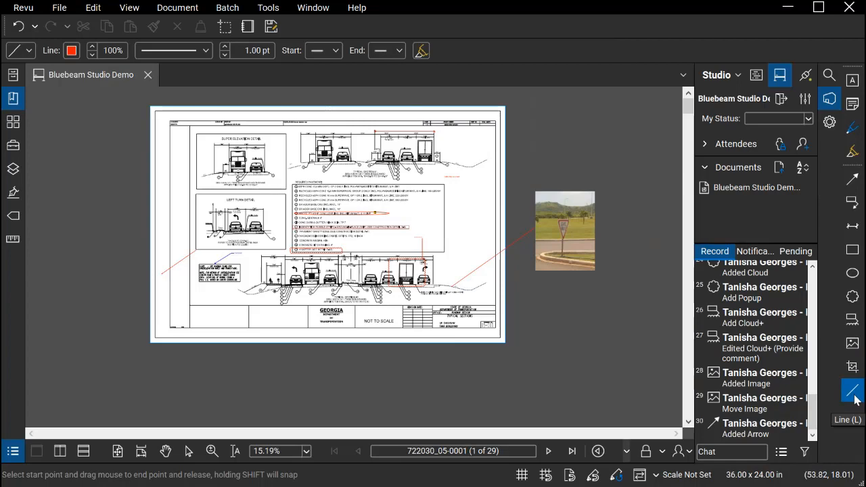
scroll(250, 296, "up", 3)
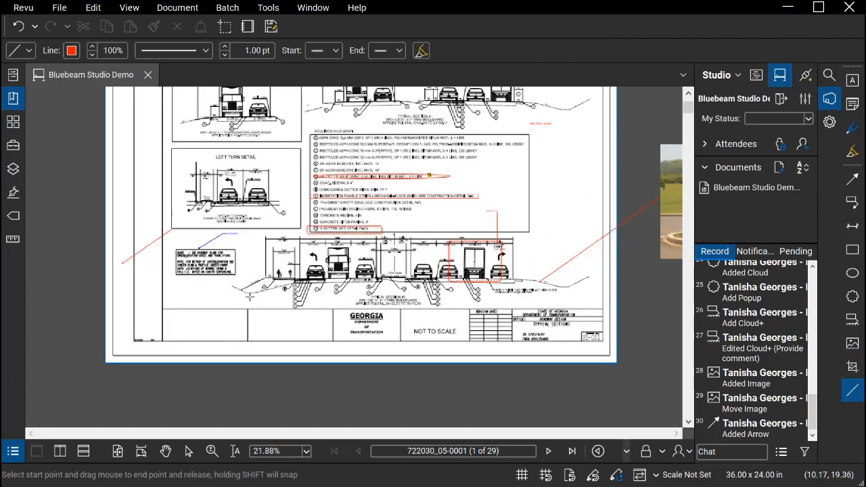
scroll(249, 296, "up", 1)
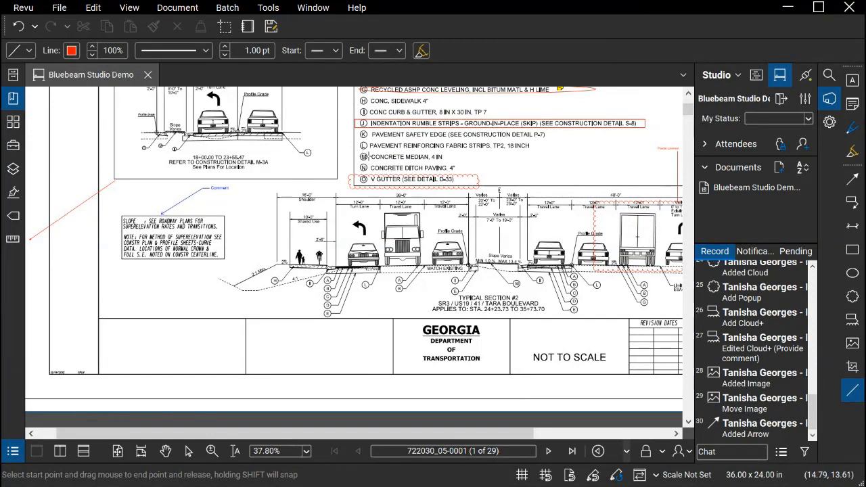
left_click_drag(368, 156, 444, 156)
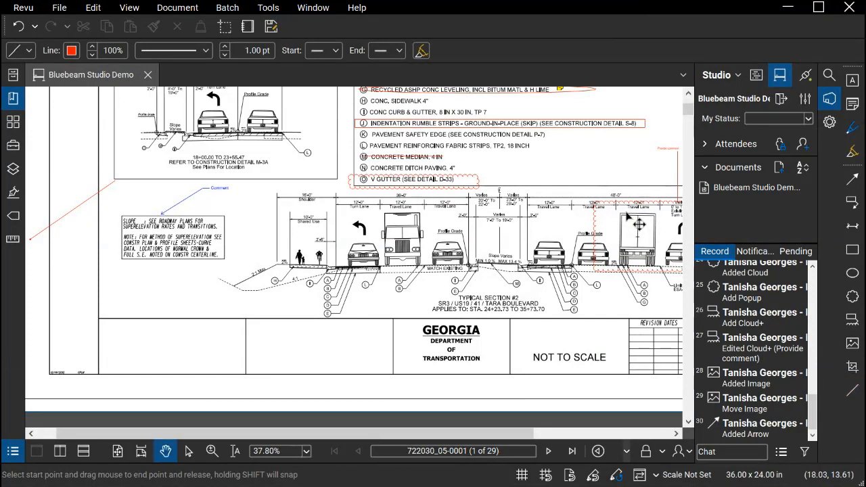
left_click(117, 50)
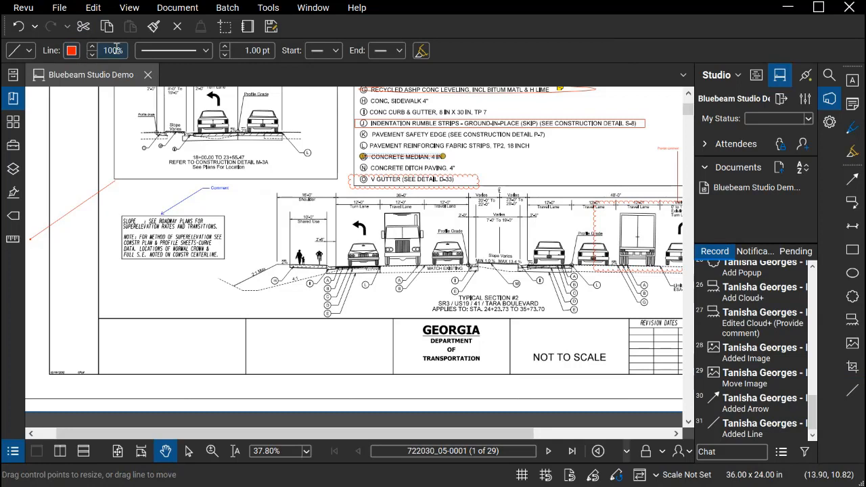
left_click(206, 51)
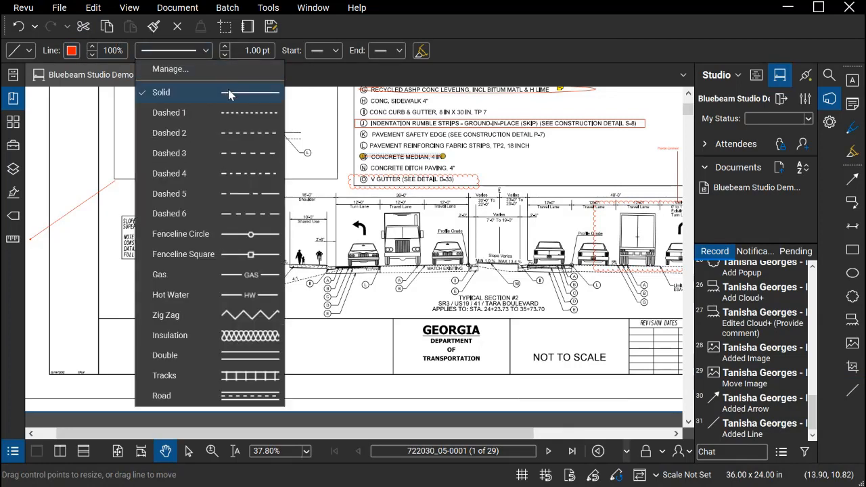
left_click(209, 52)
left_click(332, 52)
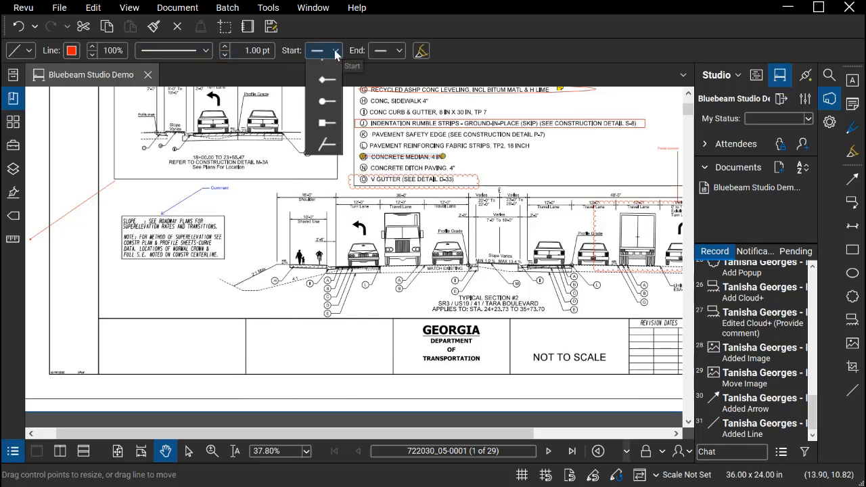
left_click(334, 52)
Set the width of the line through item M to 3.75 pt, then add an empty pop-up note to it and close the note
left_click(264, 52)
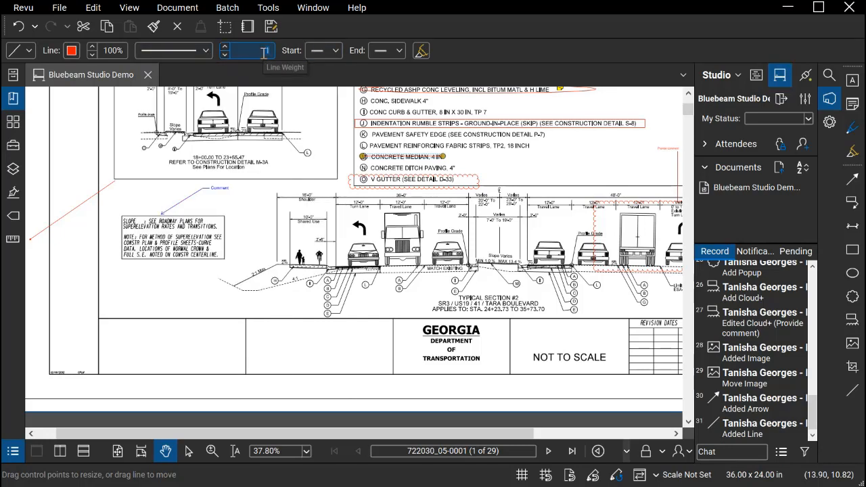
left_click(225, 50)
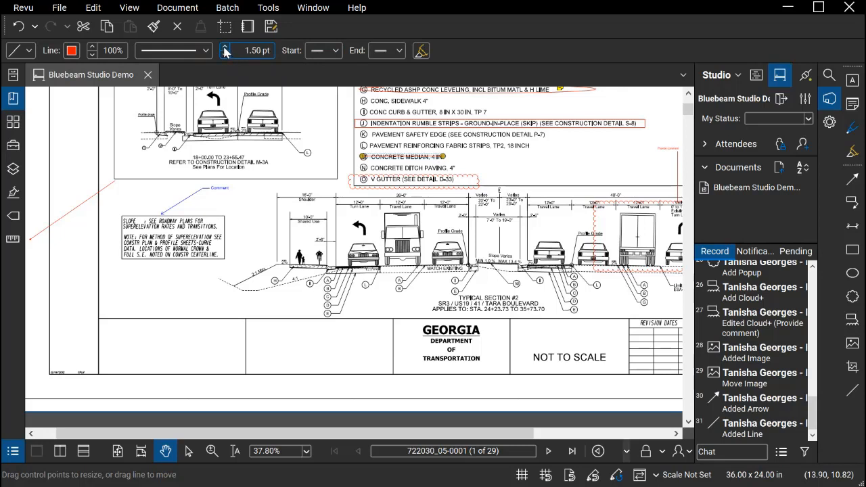
left_click(225, 50)
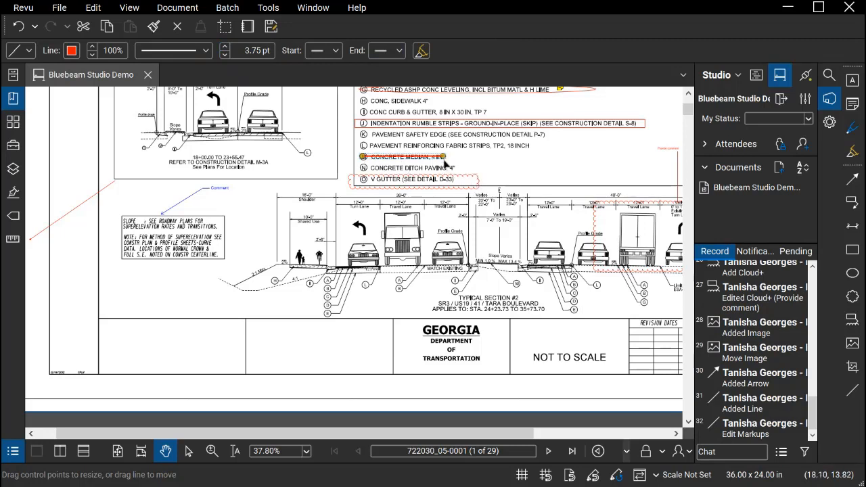
double_click(444, 161)
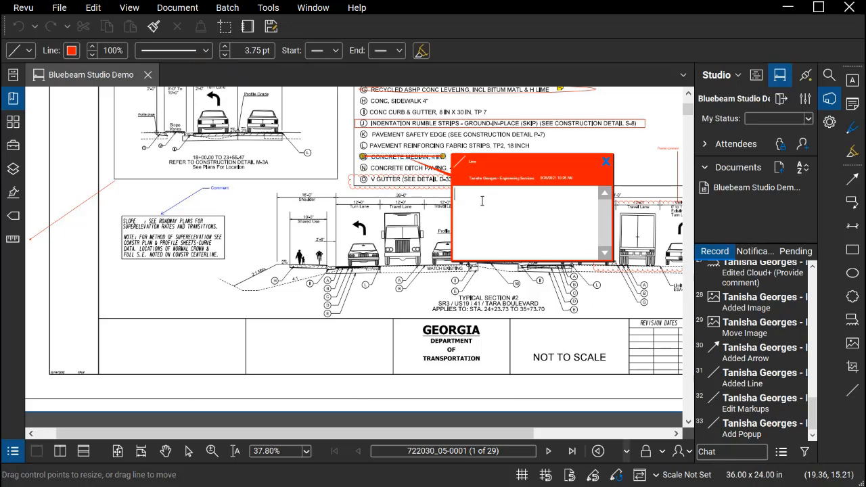
left_click(606, 163)
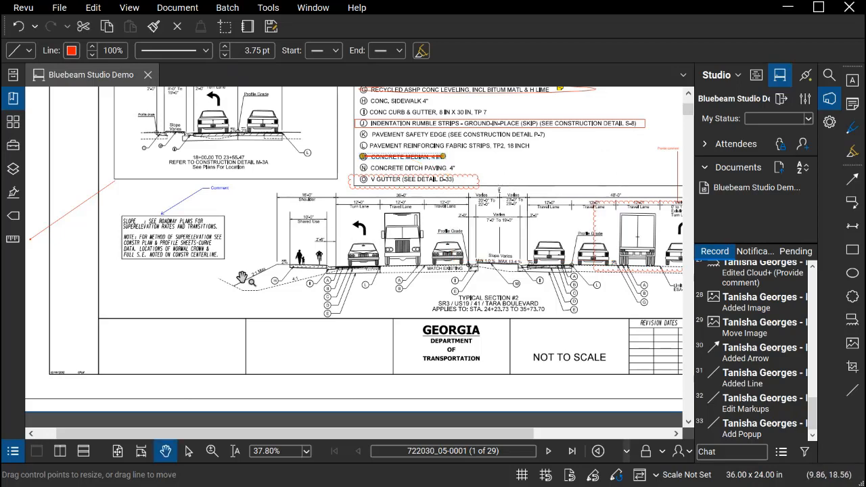
Fit the whole sheet in the view
left_click_drag(555, 163, 440, 189)
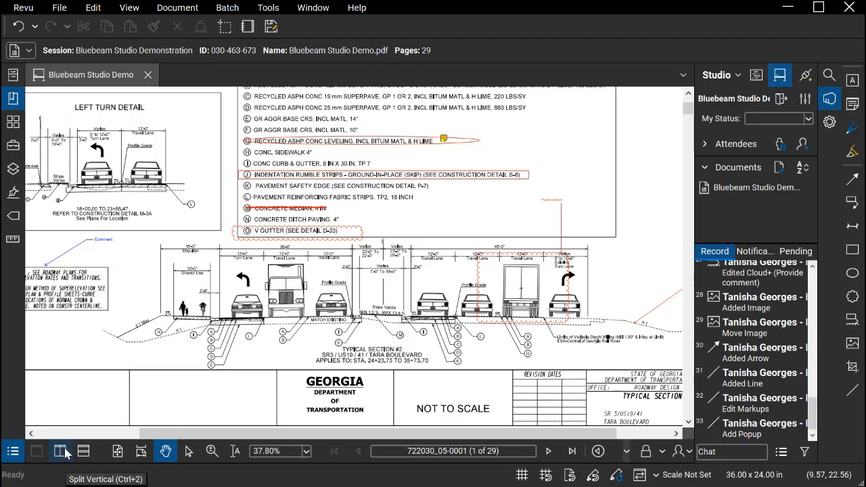
left_click(127, 10)
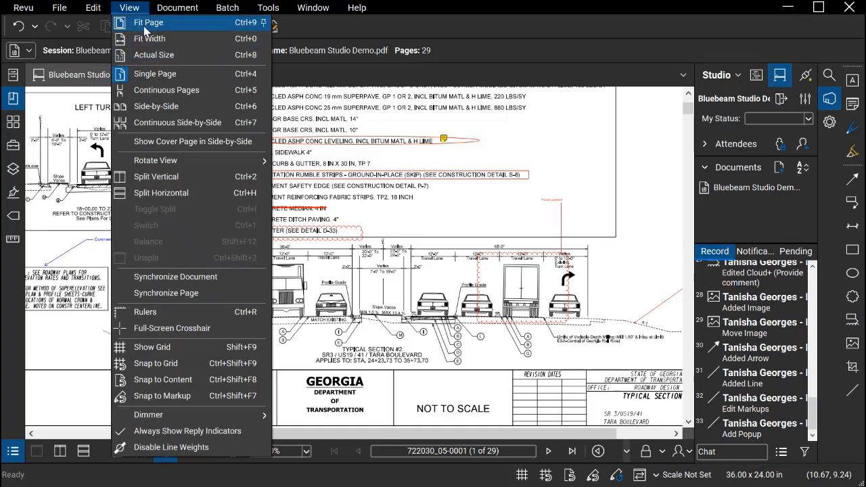
left_click(144, 26)
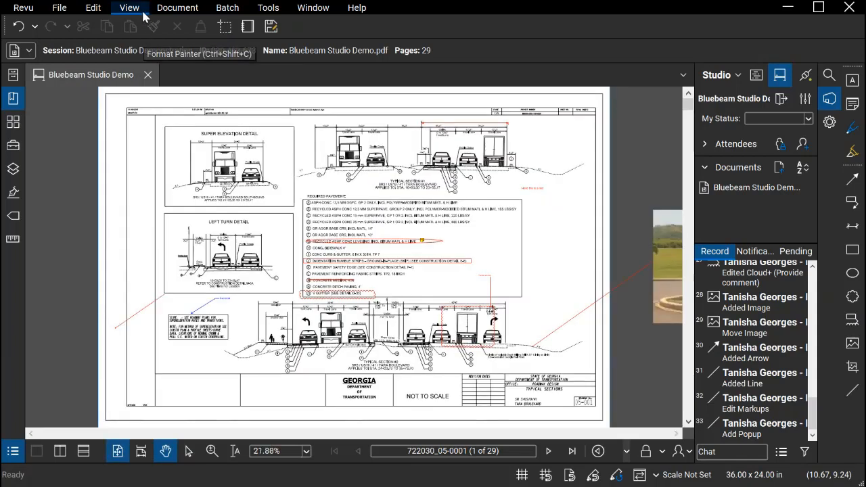
Split the document view vertically and zoom the left pane in on Typical Section #1 and the required pavement list
left_click(135, 9)
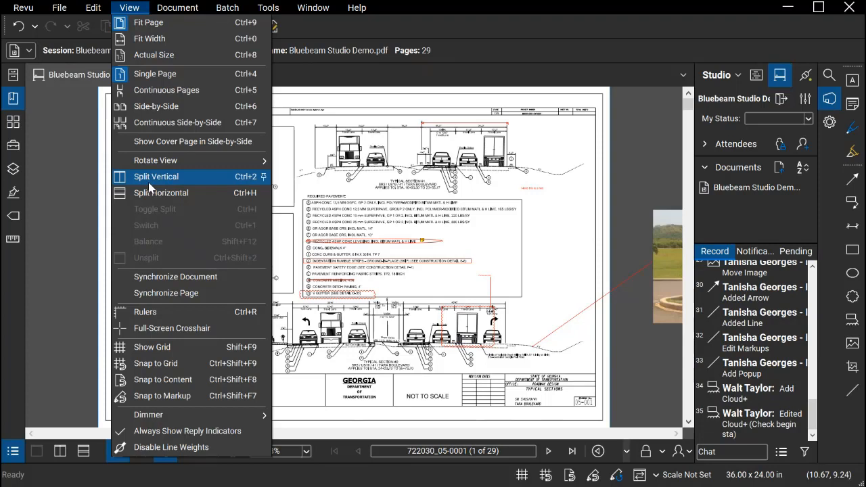
left_click(148, 182)
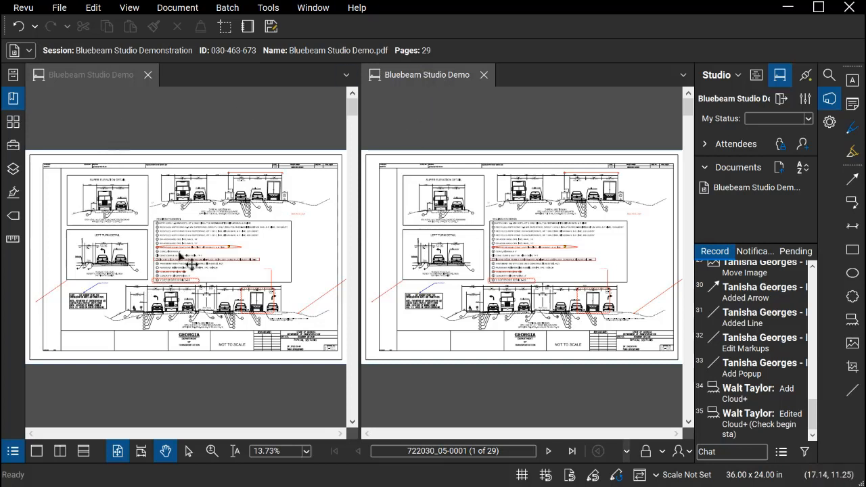
scroll(193, 270, "up", 4)
scroll(281, 190, "up", 1)
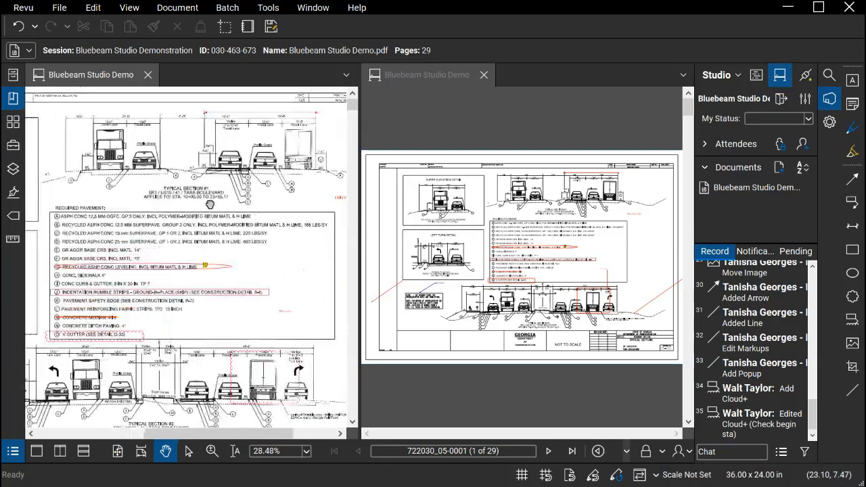
scroll(258, 202, "up", 1)
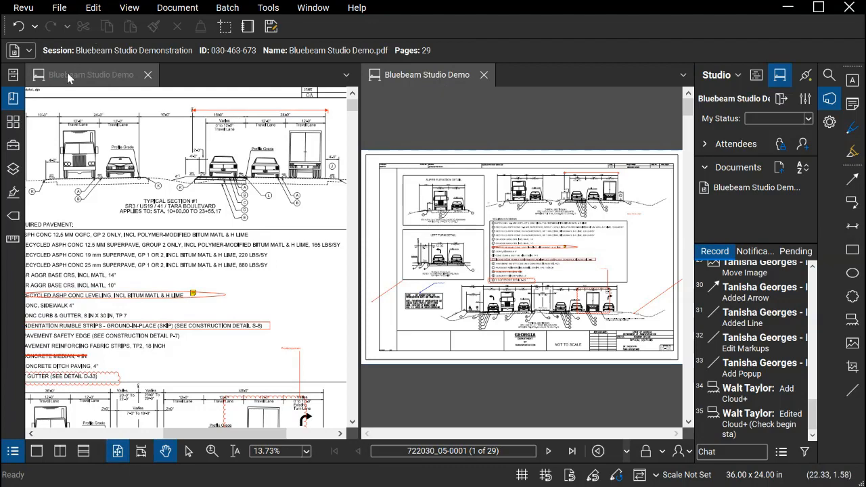
Open bookmark 13, sheet 722030_13-0003-003, in the second pane and zoom in on the Commercial Court intersection
left_click(12, 99)
left_click(76, 131)
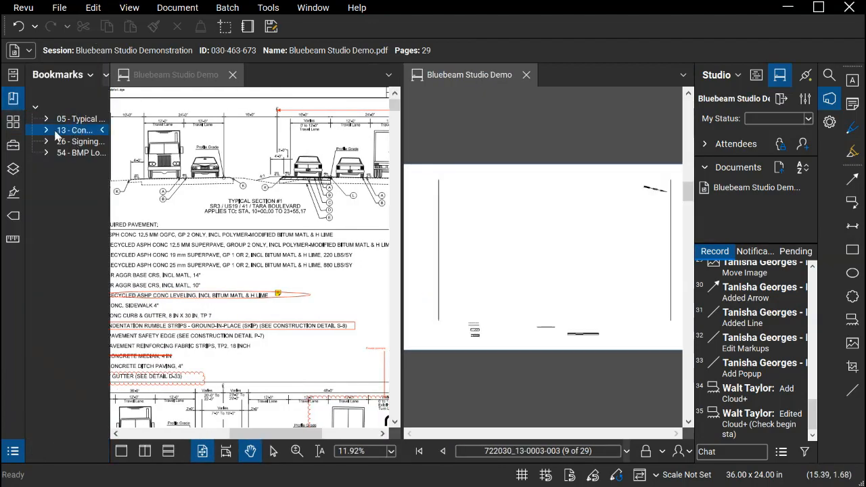
left_click(12, 98)
scroll(555, 230, "up", 4)
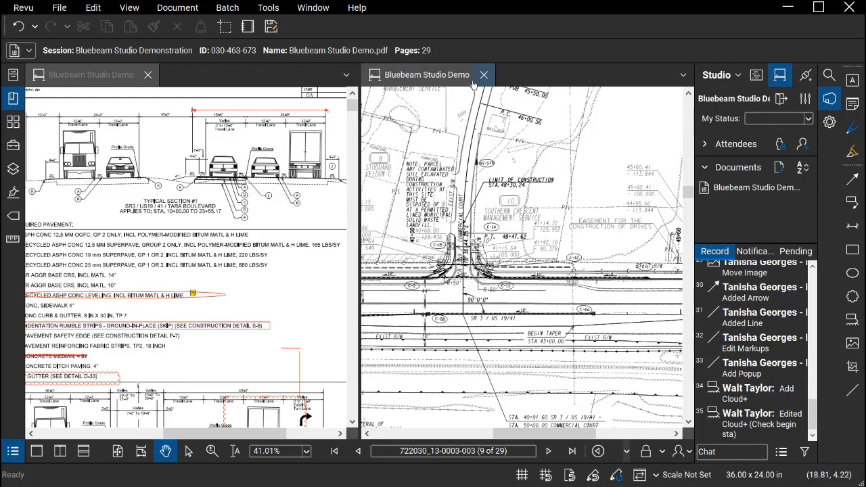
Split the pane with sheet 13 horizontally and show bookmark 26 (Signing), sheet 722030_26-0003, in the lower one, zoomed in on the intersection
left_click(82, 459)
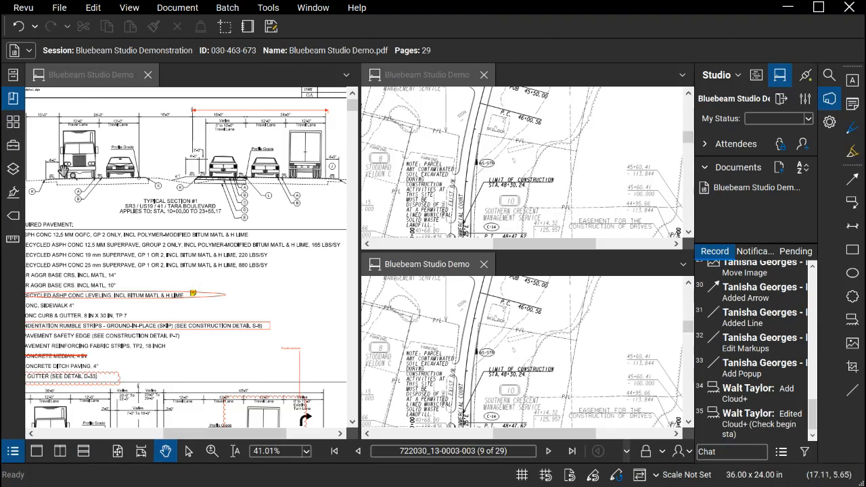
left_click(14, 101)
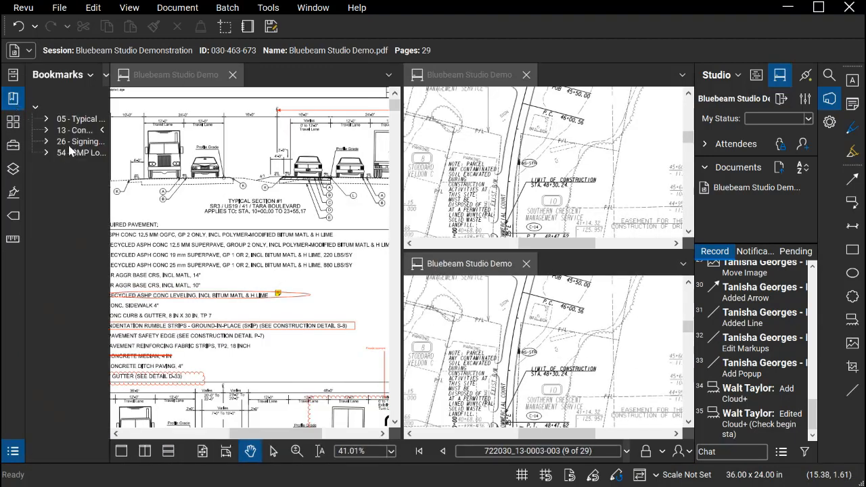
left_click(70, 145)
left_click(13, 99)
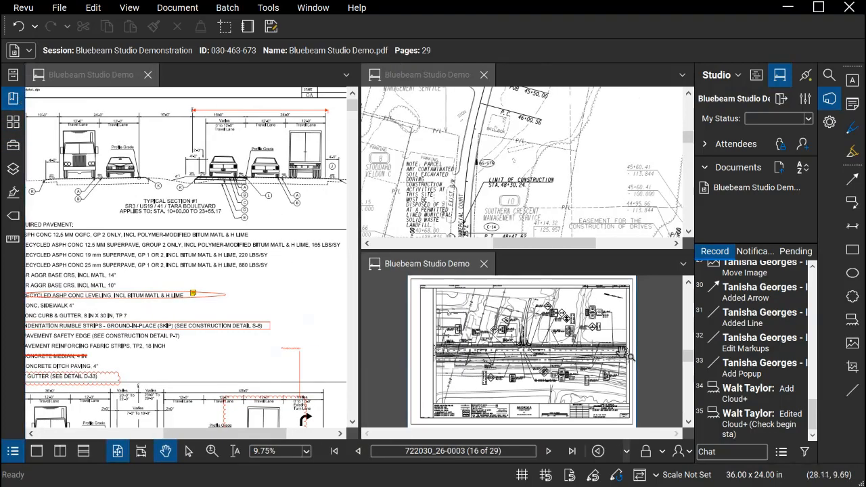
scroll(613, 369, "up", 5)
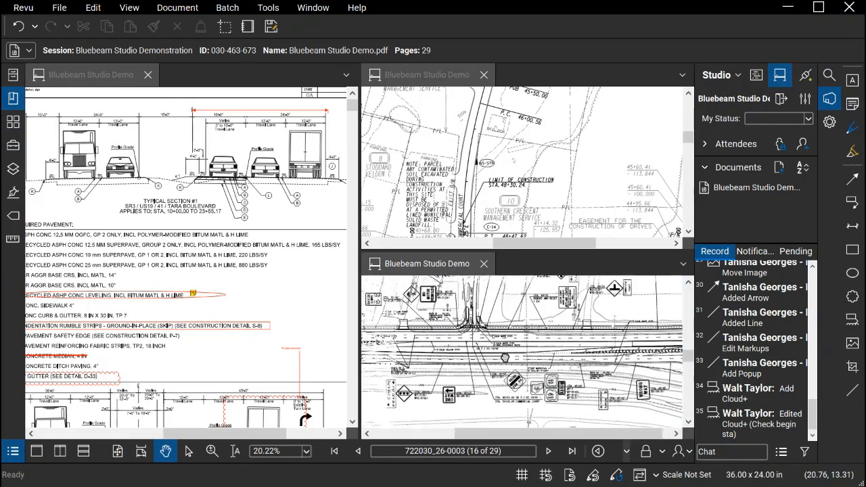
scroll(501, 362, "up", 3)
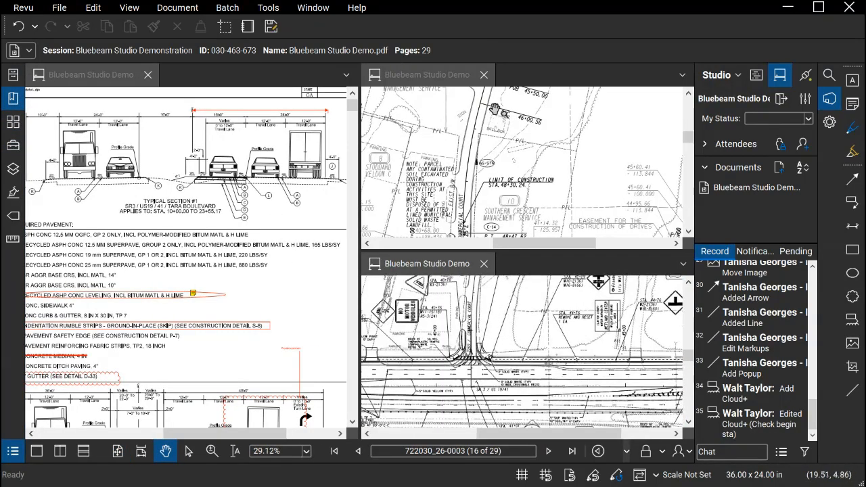
Compare the Commercial Court intersection on sheets 13 and 26 by framing it closely in both stacked panes
left_click_drag(516, 184, 522, 98)
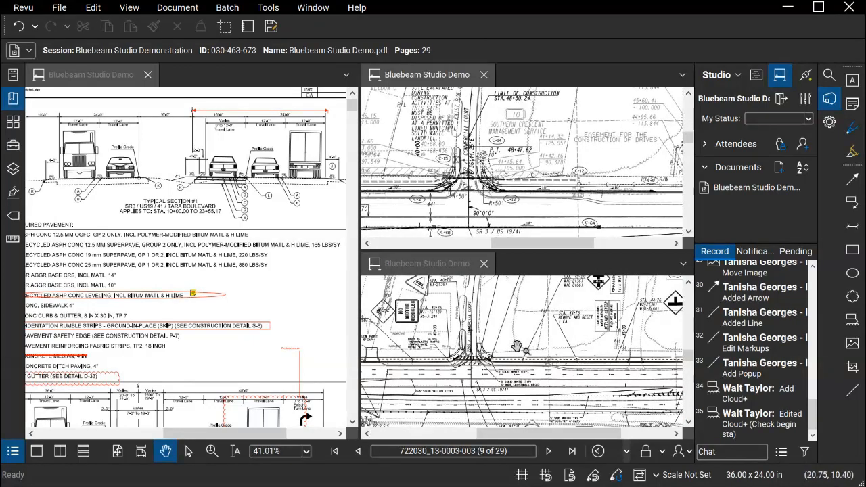
scroll(514, 377, "up", 3)
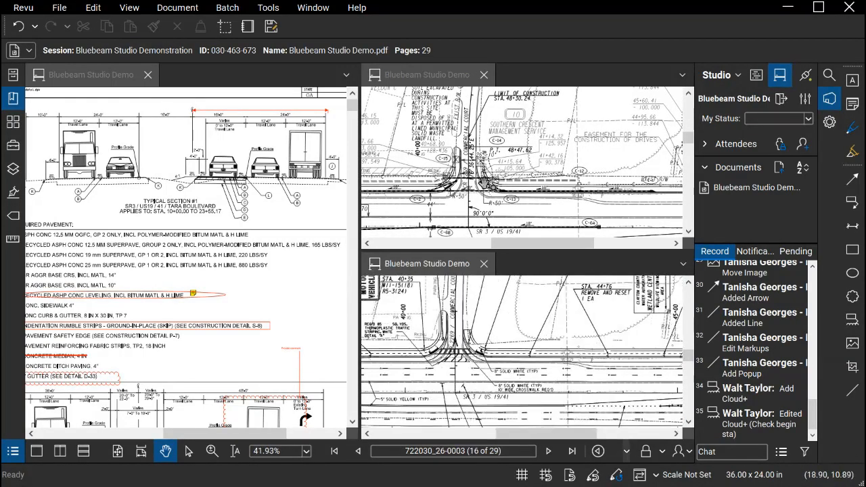
scroll(486, 182, "up", 3)
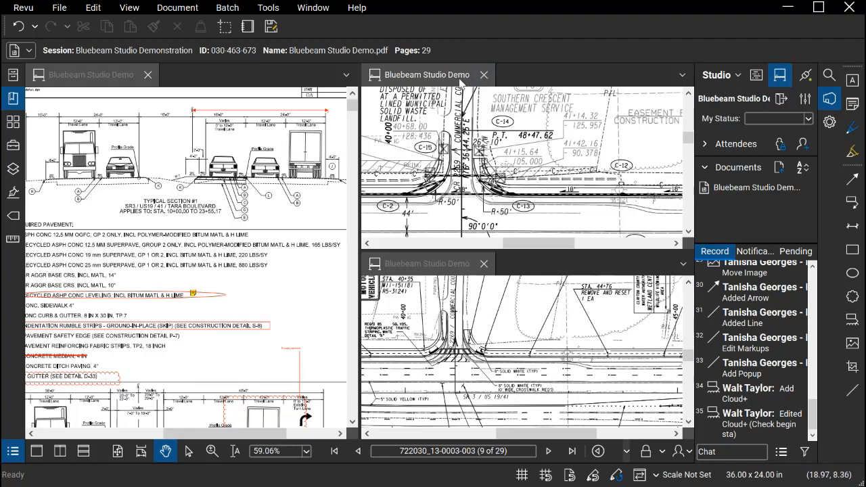
left_click(461, 320)
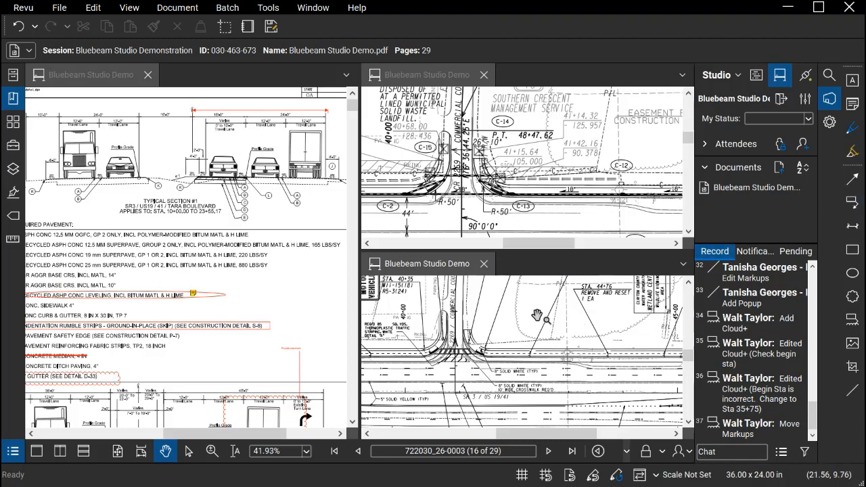
Close the typical section and signing panes so only sheet 722030_13-0003-003 remains, shown as a single page fitted in the view
left_click(149, 76)
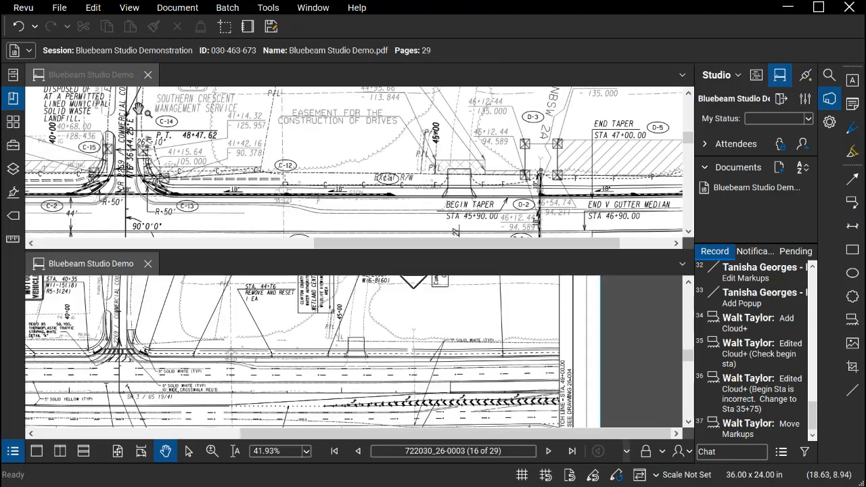
left_click(127, 8)
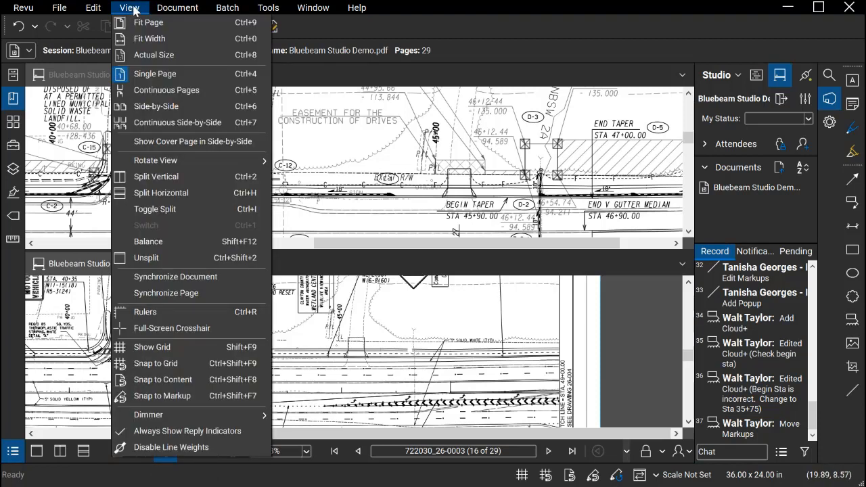
left_click(139, 74)
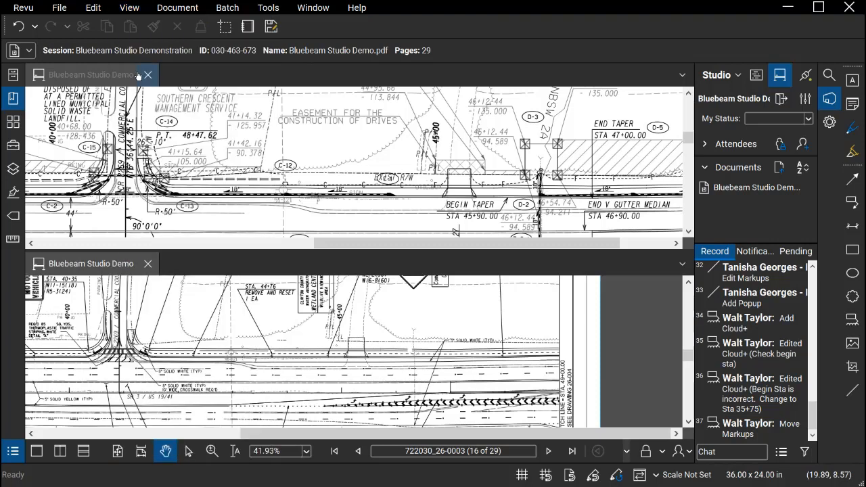
left_click(147, 265)
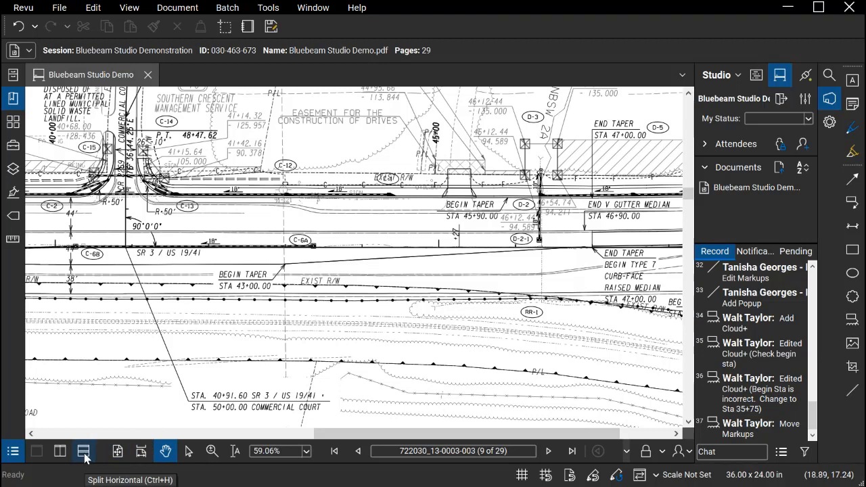
left_click(132, 8)
left_click(142, 23)
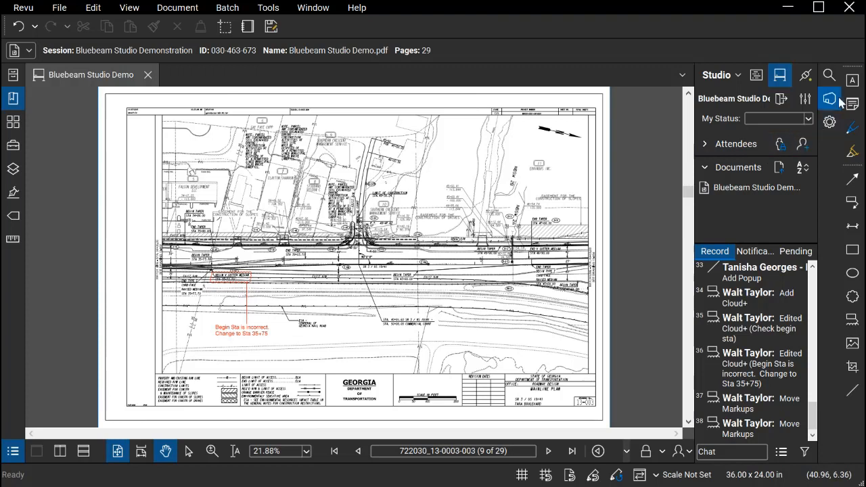
Place a callout outside the sheet's left edge with its arrow at the match line below STA. 34+00.00, and fill it white
left_click(853, 202)
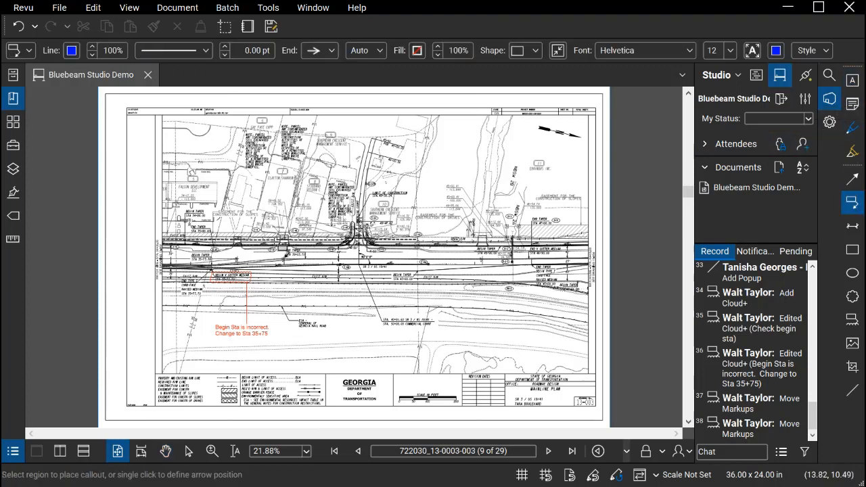
left_click(160, 291)
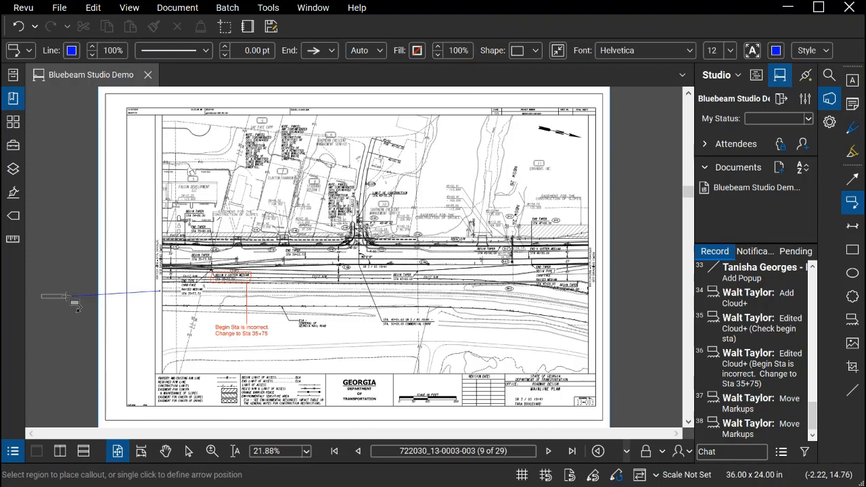
left_click(59, 238)
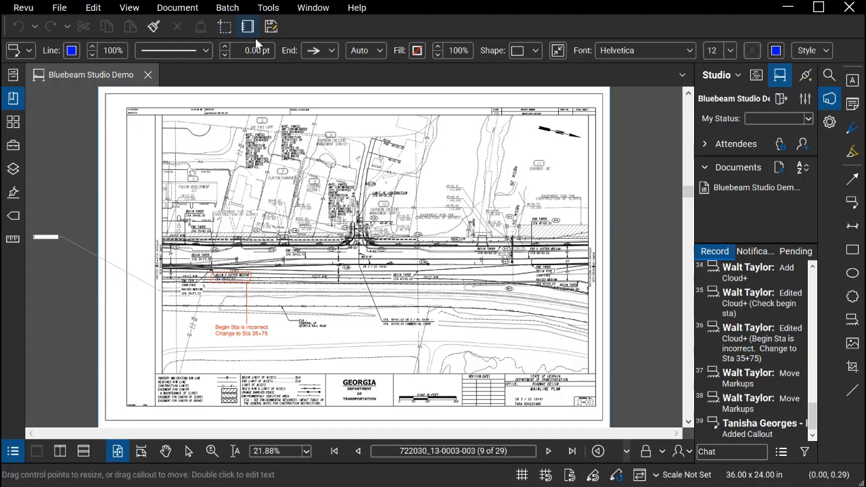
left_click(417, 52)
left_click(489, 138)
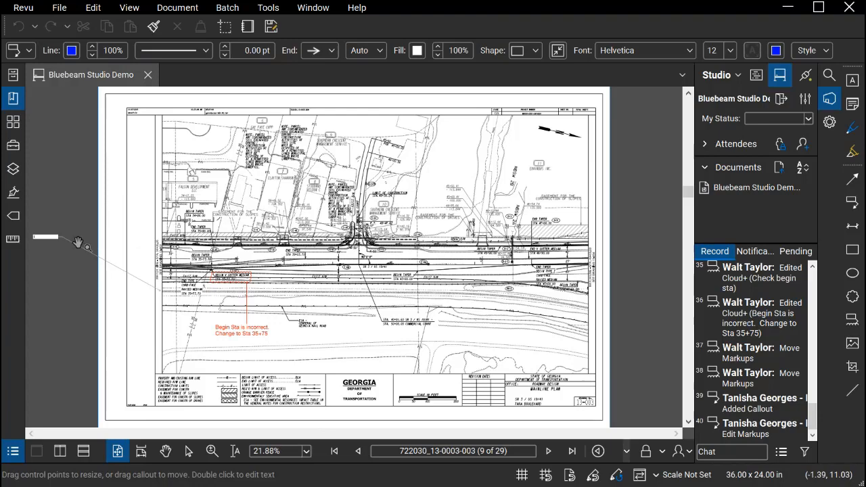
Enter the text "Hello" in the new callout beside the sheet and finish editing it
scroll(40, 248, "up", 4)
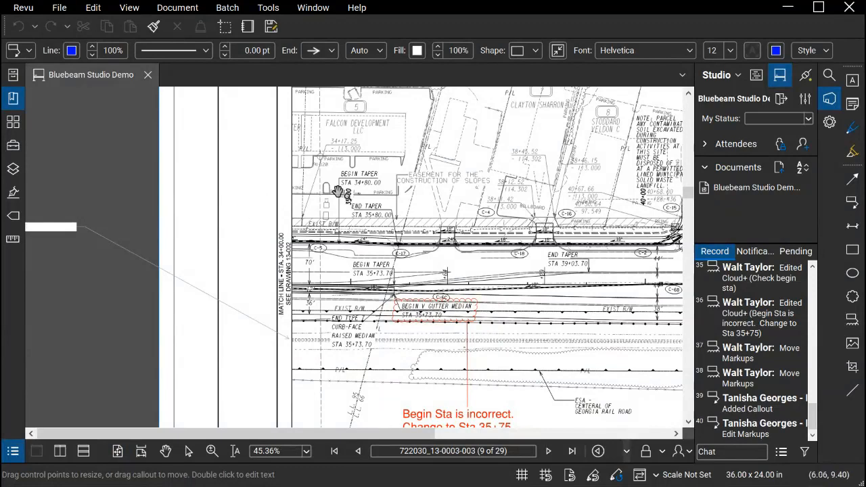
left_click_drag(336, 193, 391, 190)
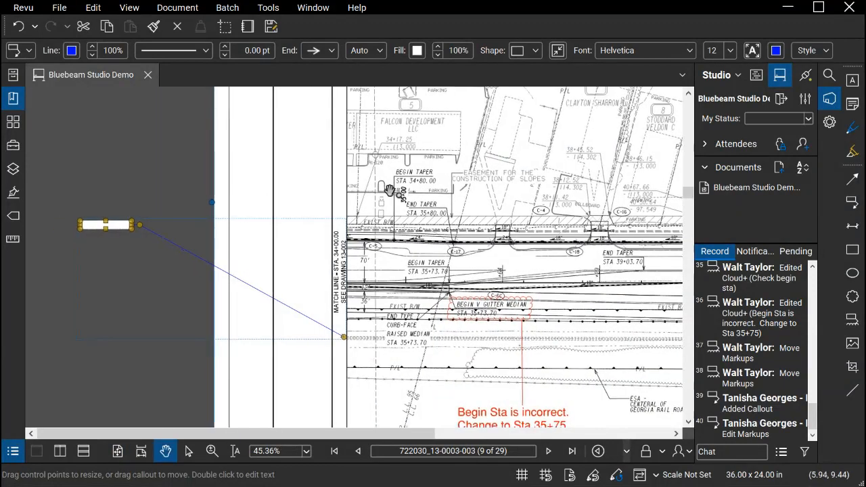
double_click(101, 227)
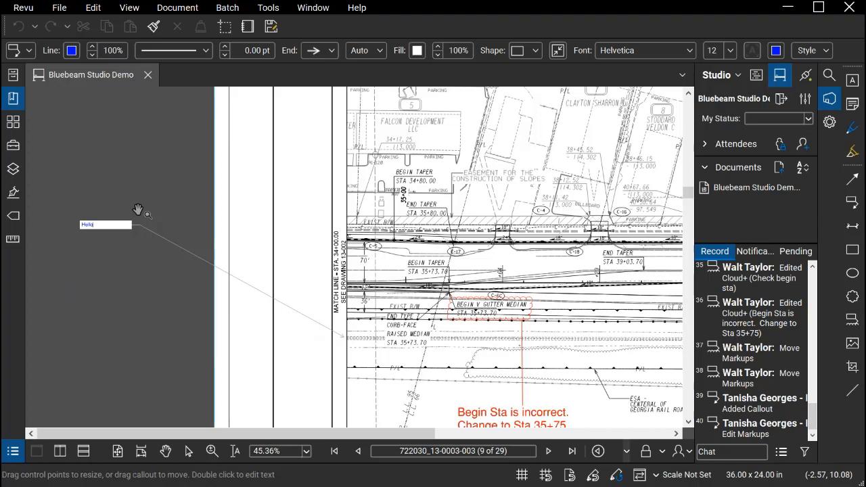
left_click(203, 177)
left_click(281, 160)
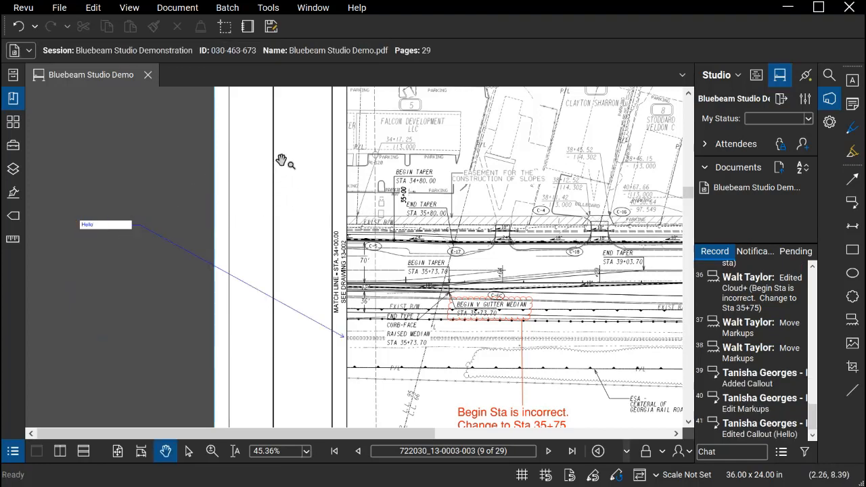
Try the Hello callout with no fill and restore its white fill
left_click(105, 226)
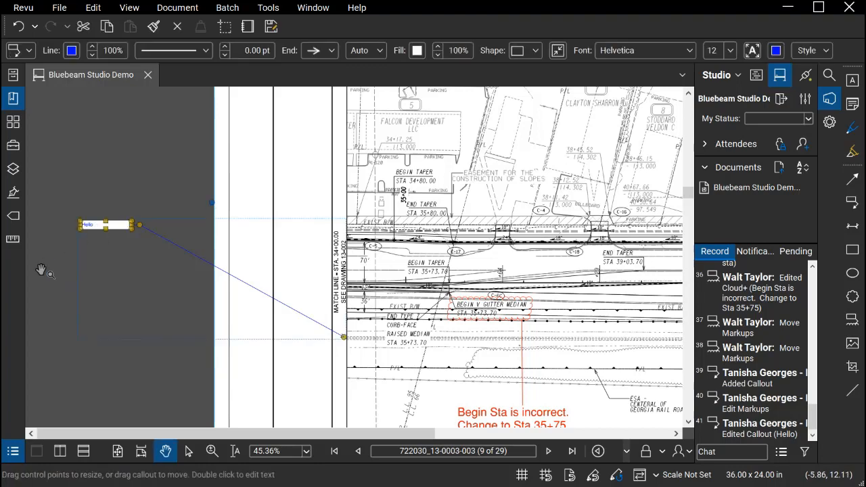
left_click(418, 51)
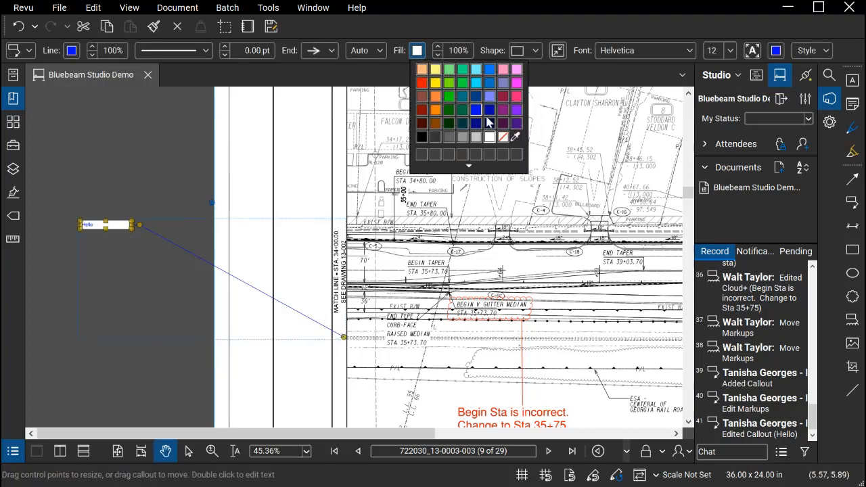
left_click(503, 136)
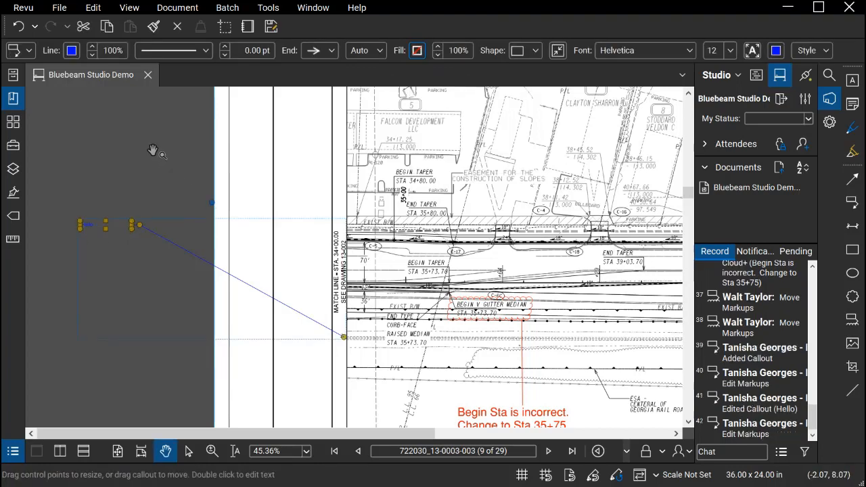
left_click(138, 205)
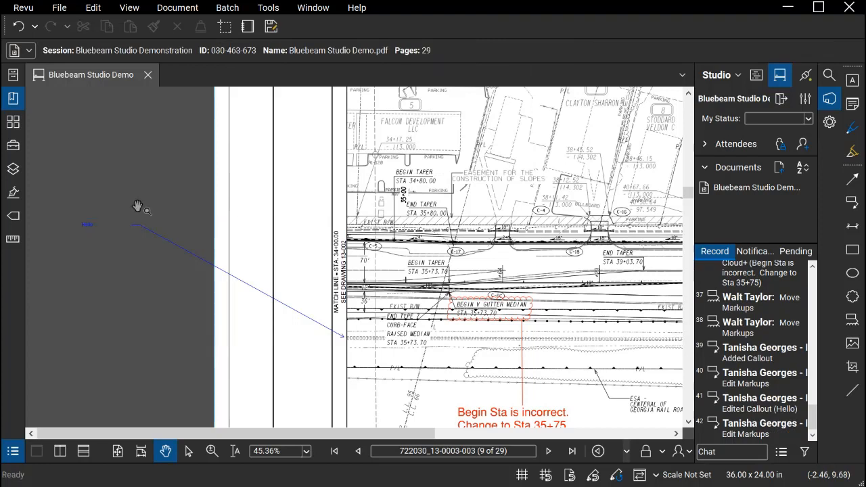
left_click(94, 234)
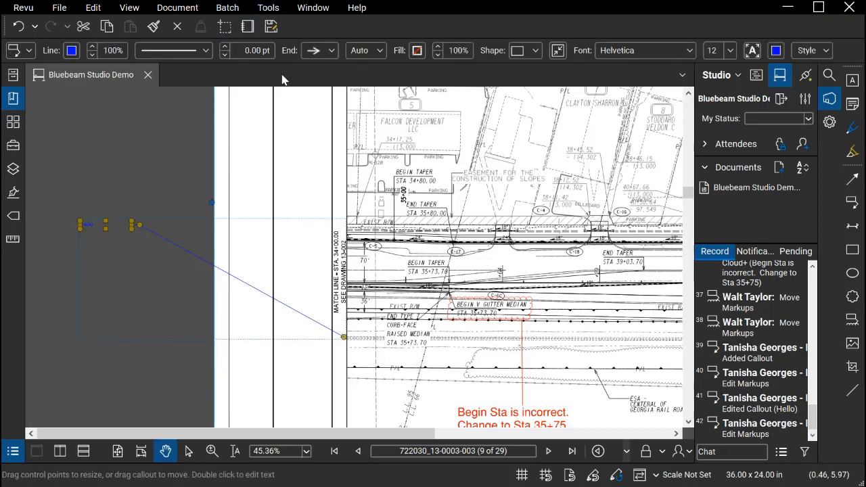
left_click(418, 51)
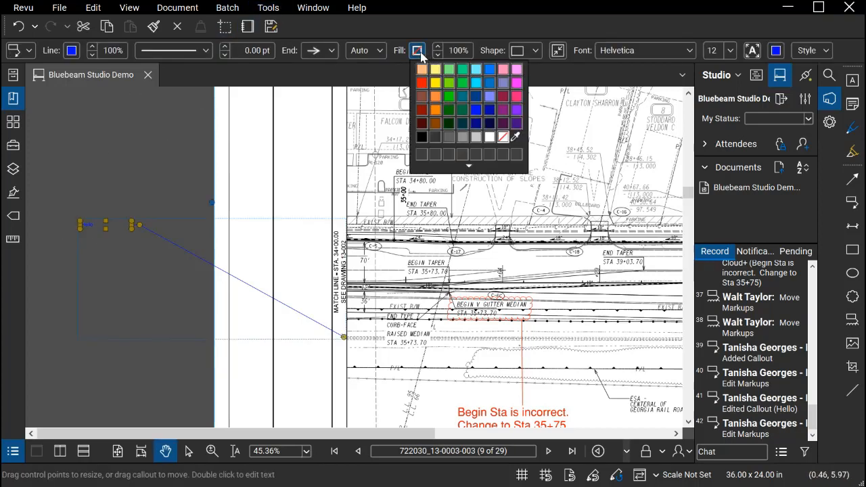
left_click(490, 137)
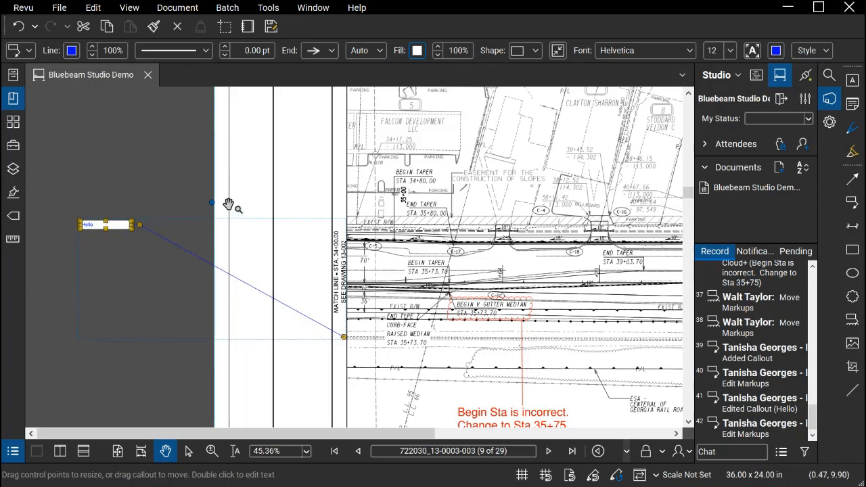
left_click(279, 189)
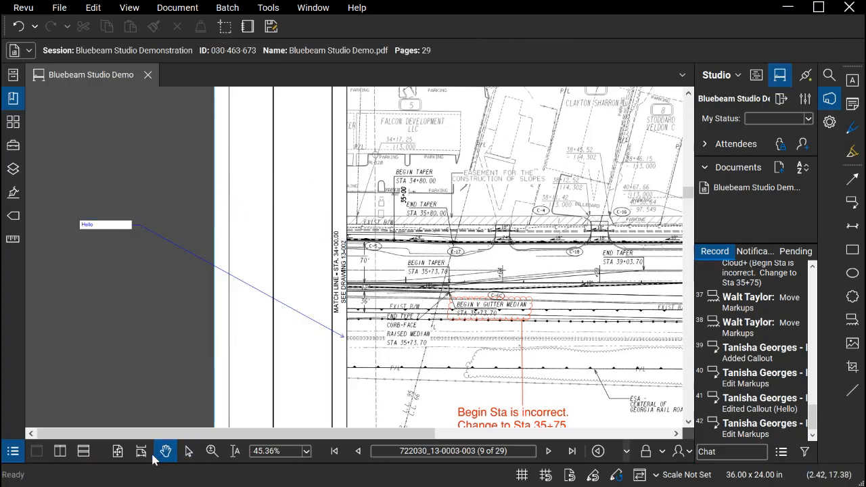
Set the Hello callout's font size to 20 and its text color to red
left_click(118, 451)
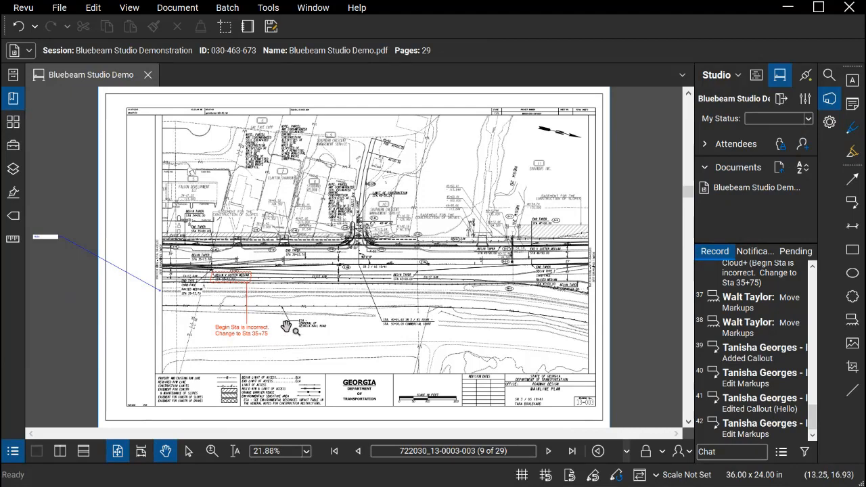
left_click(45, 240)
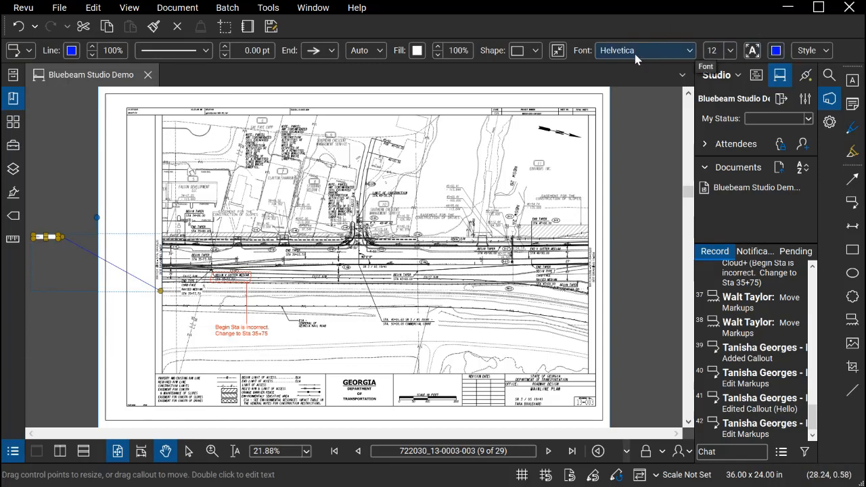
left_click(730, 51)
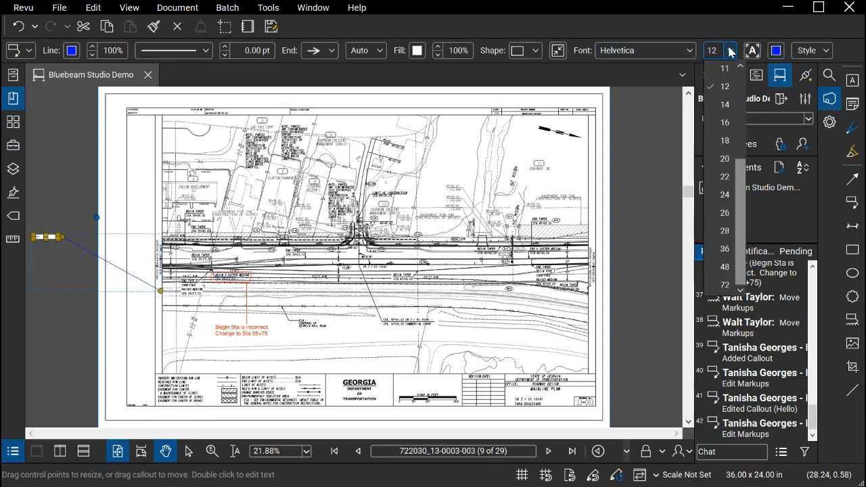
left_click(726, 160)
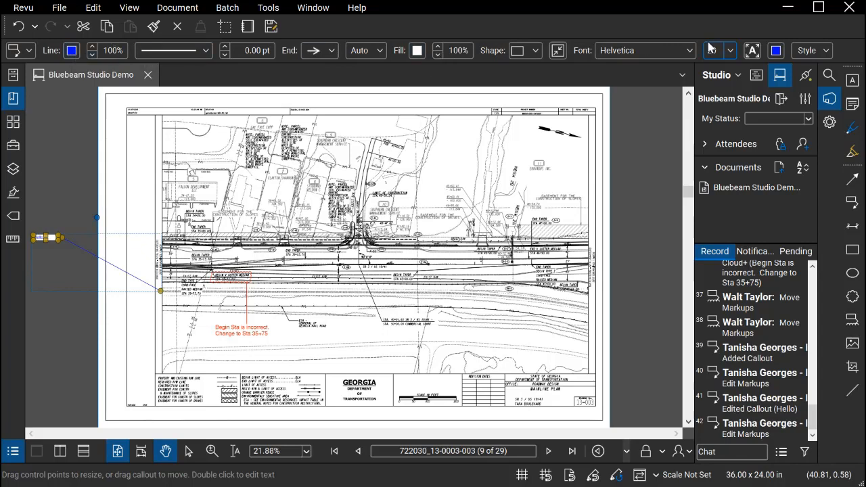
left_click(777, 51)
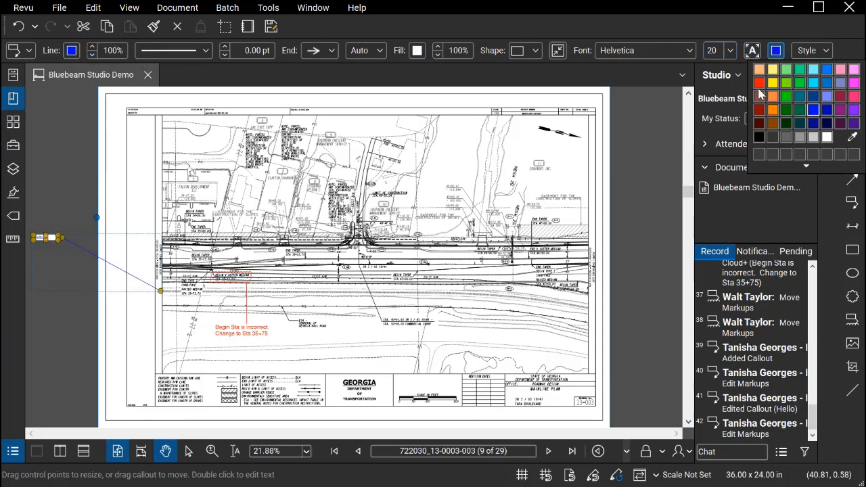
left_click(759, 84)
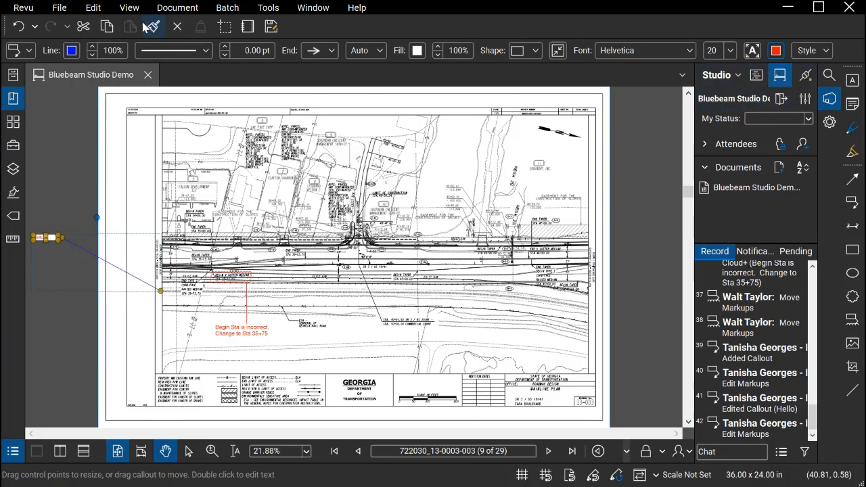
left_click(82, 234)
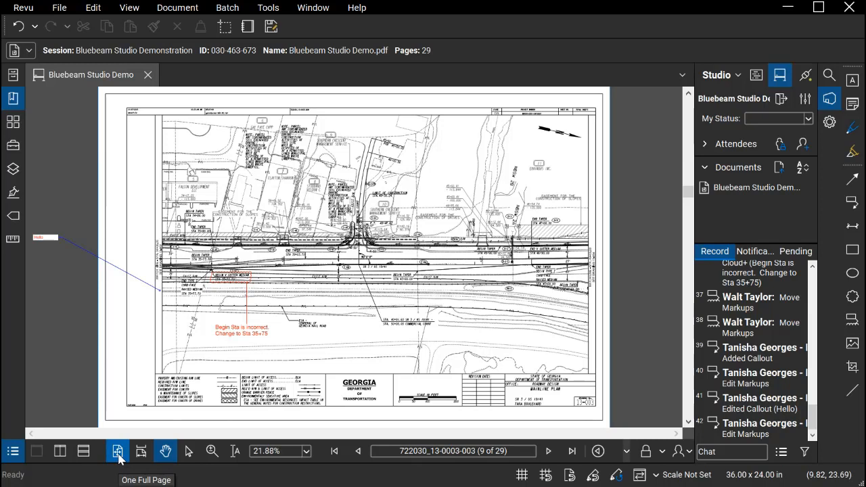
Zoom in and out of the sheet, pan it slightly, and try the Select Text tool before returning to Pan
left_click(165, 451)
scroll(355, 255, "up", 5)
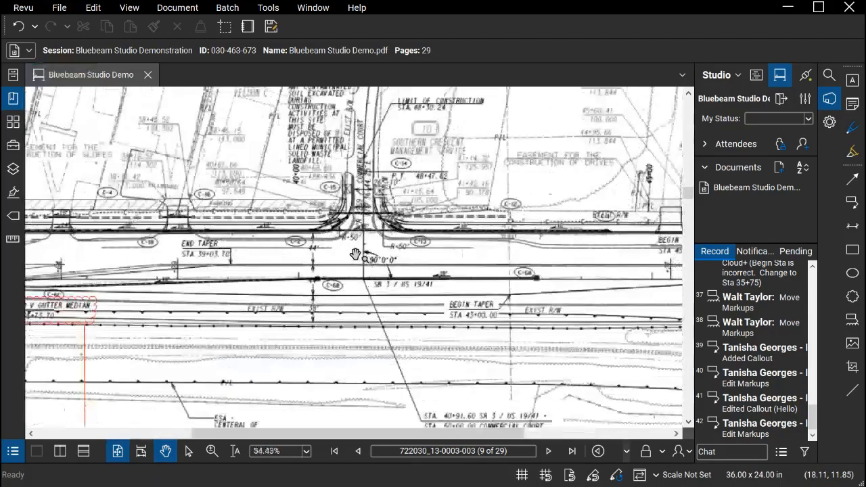
scroll(355, 254, "down", 5)
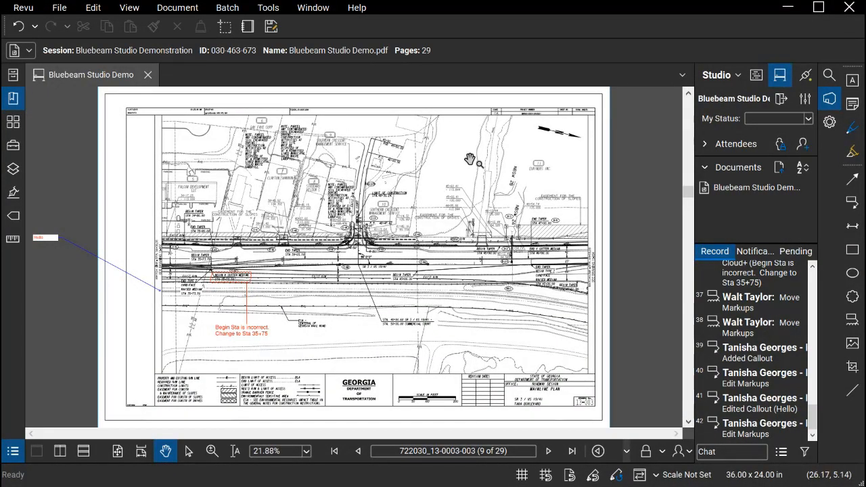
mouse_move(466, 160)
left_mouse_down()
mouse_move(391, 166)
mouse_move(482, 143)
mouse_move(458, 174)
mouse_move(441, 172)
mouse_move(476, 142)
mouse_move(497, 184)
mouse_move(472, 161)
left_mouse_up()
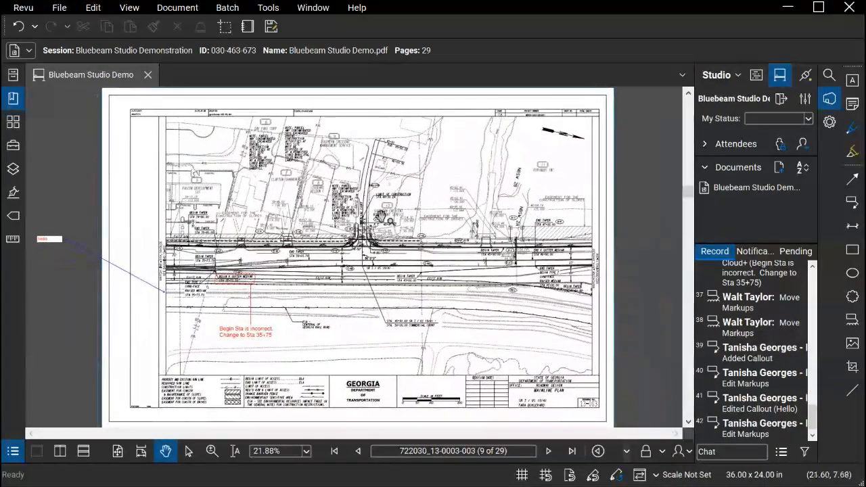
left_click(236, 452)
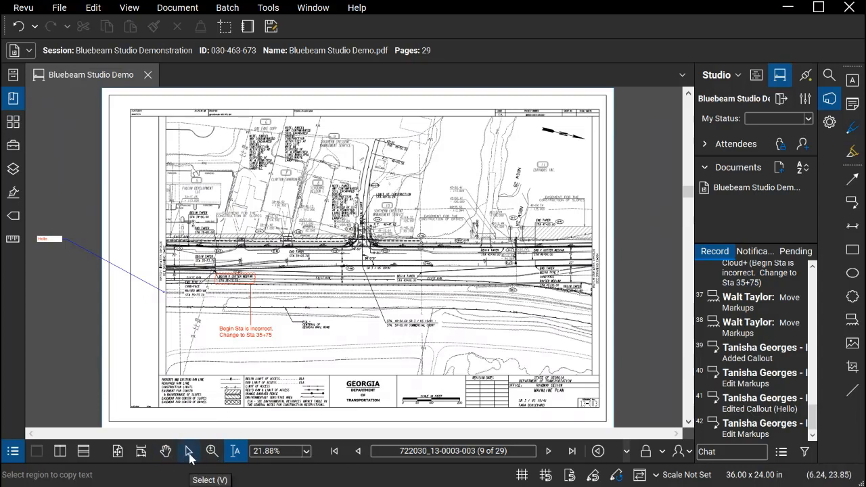
left_click(168, 454)
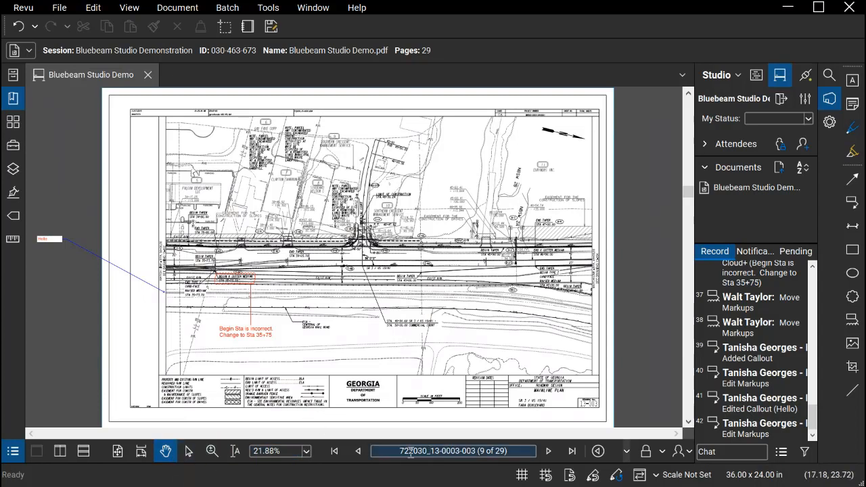
View the document's first and last pages, and page back from the end to sheet 722030_54-0005 (25 of 29)
left_click(339, 459)
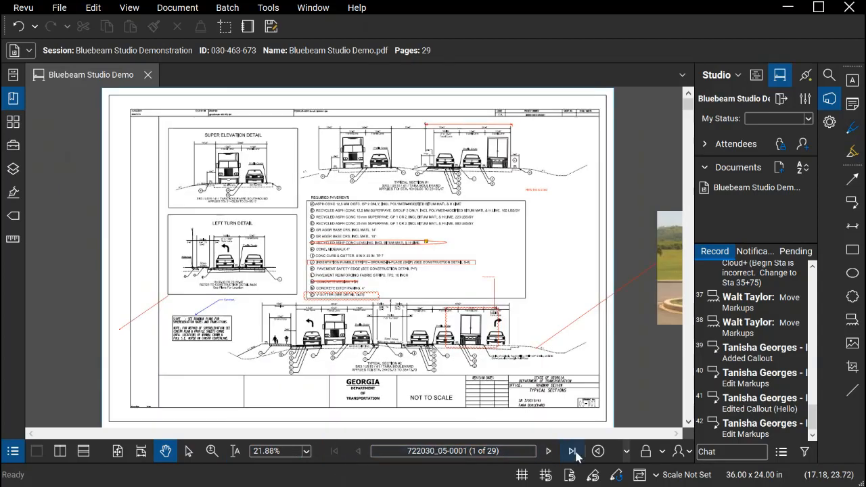
left_click(572, 452)
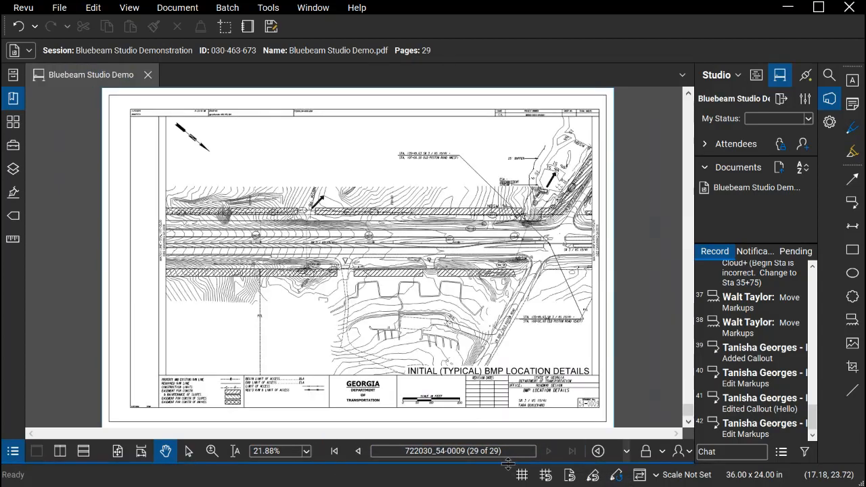
left_click(359, 452)
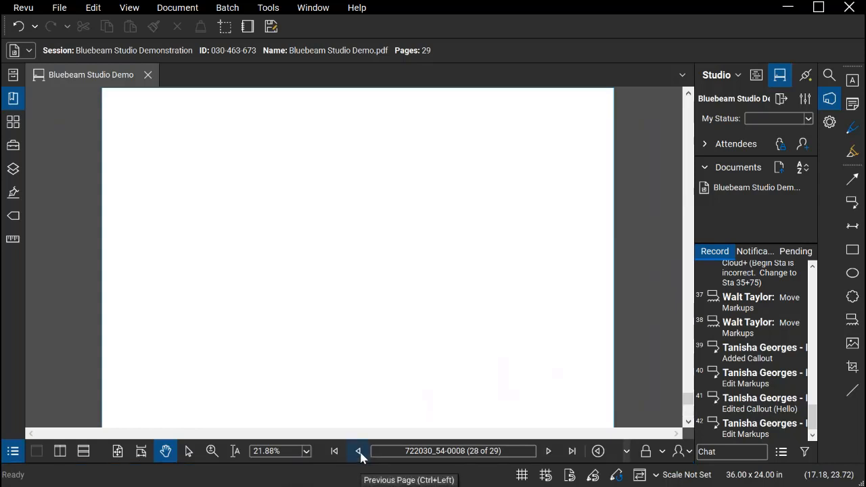
left_click(359, 451)
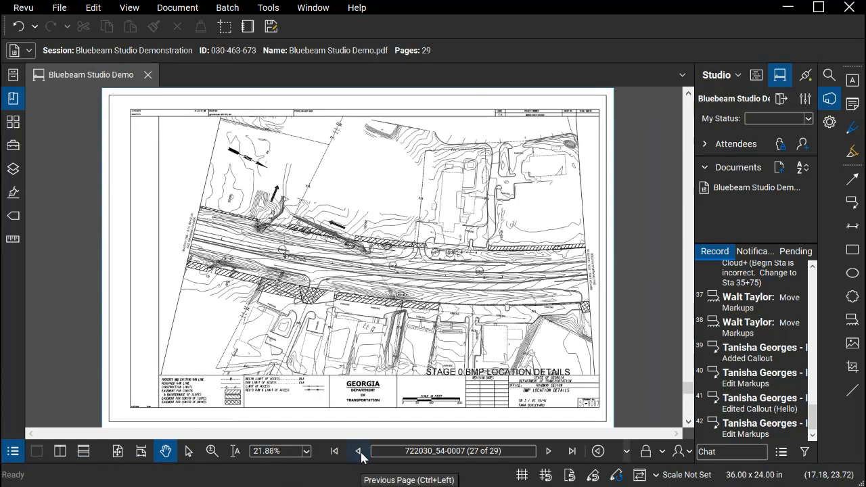
left_click(362, 458)
left_click(364, 459)
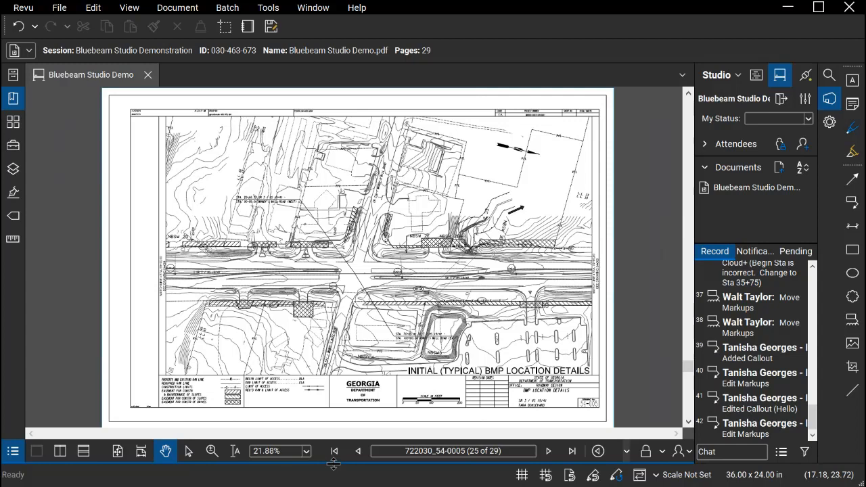
Show the Markups List, look at its column, markup and capture options, and hide the list again
left_click(333, 464)
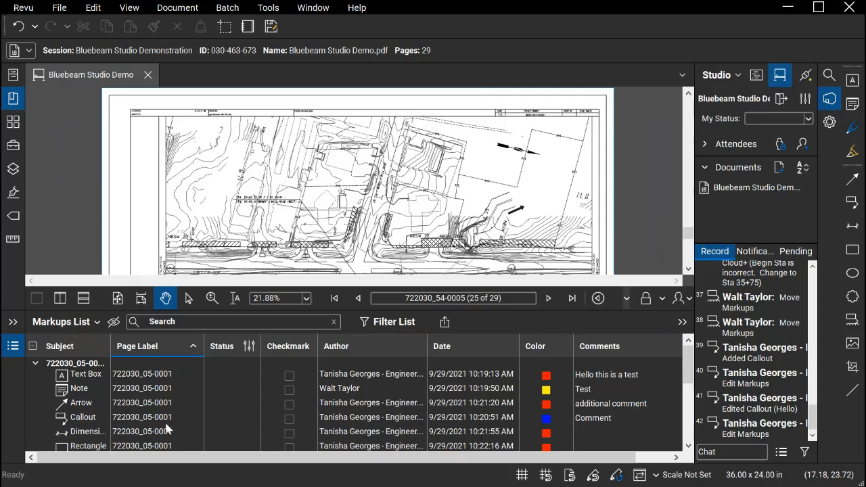
left_click(13, 322)
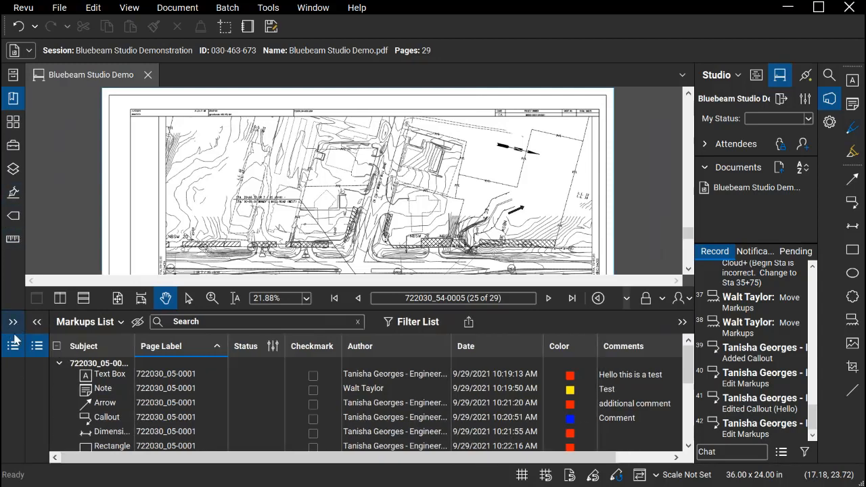
left_click(38, 322)
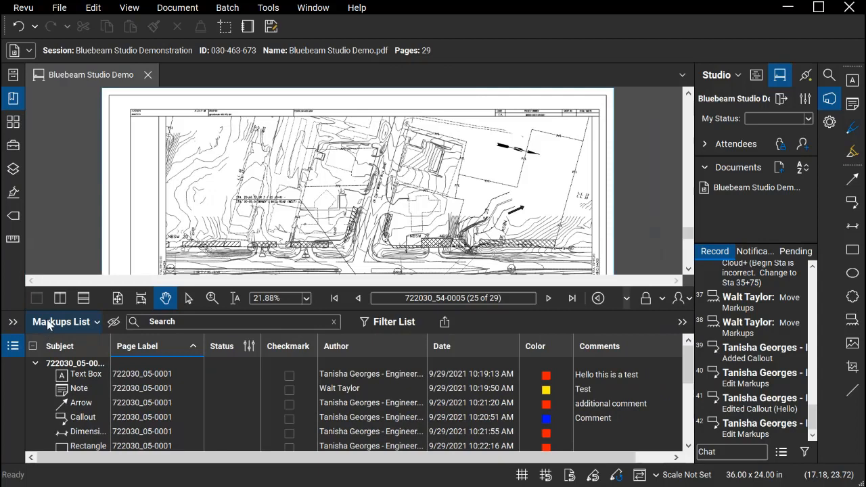
left_click(56, 324)
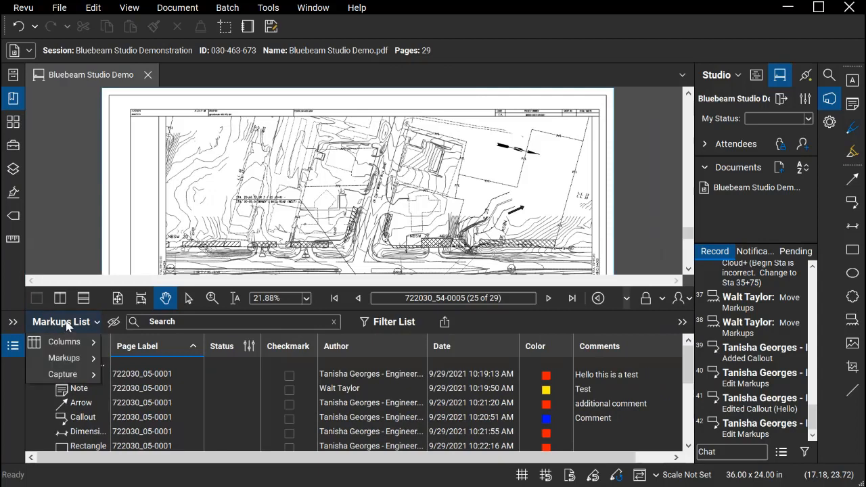
left_click(13, 346)
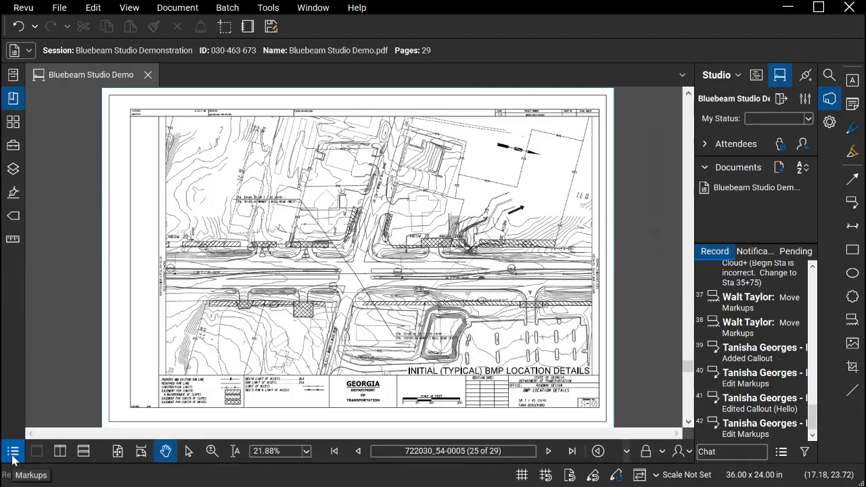
left_click(12, 452)
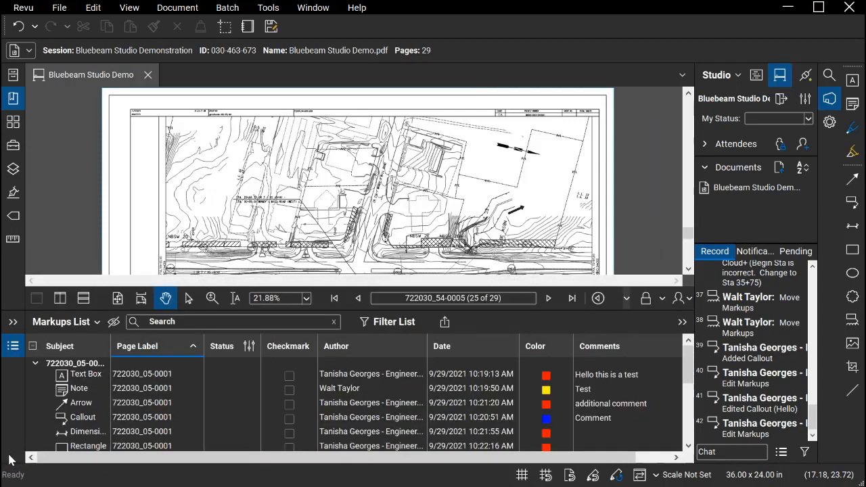
left_click(11, 348)
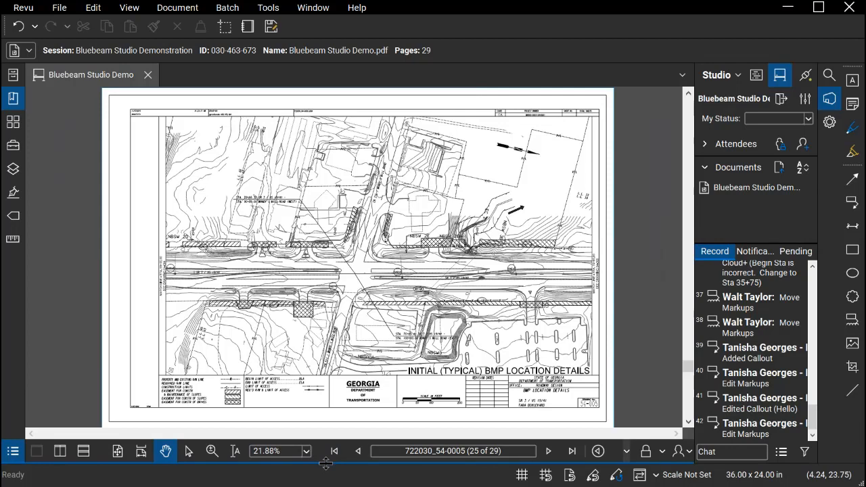
Copy the comment text "Hello this is a test" from the text box entry in the Markups List and hide the list
left_click_drag(325, 463, 326, 310)
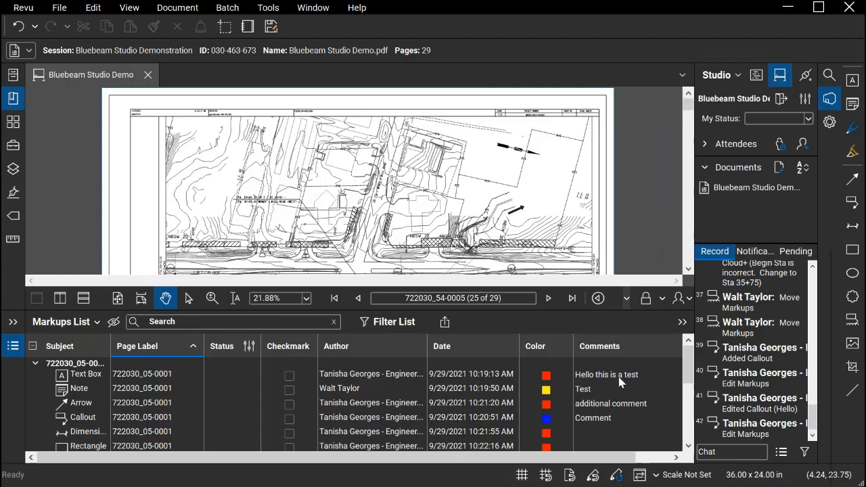
right_click(620, 383)
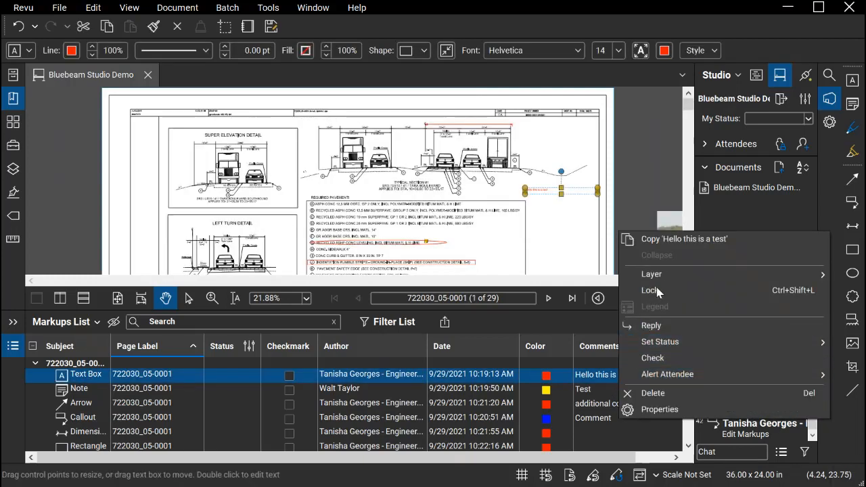
left_click(685, 239)
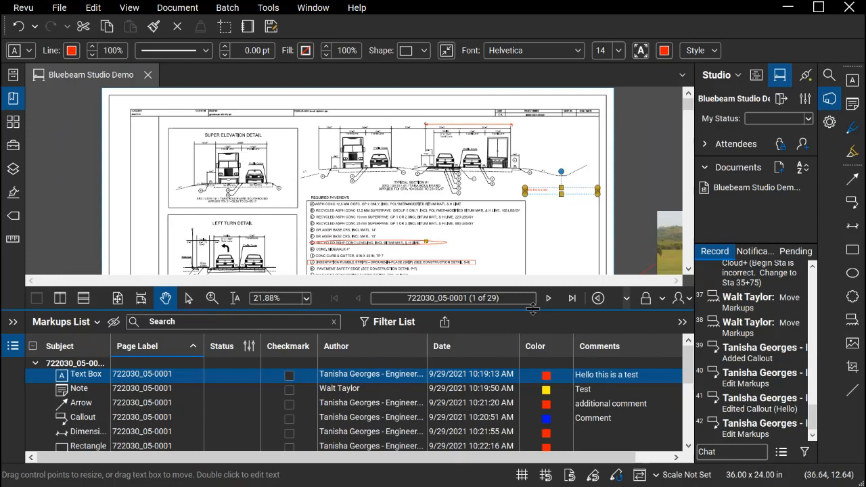
double_click(499, 313)
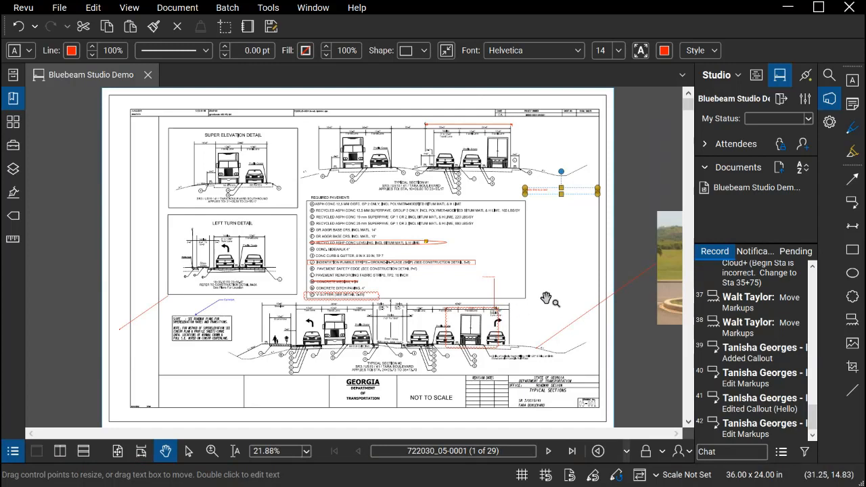
On signing and marking sheet 722030_26-0004, draw a cloud around the two signs at STA. 61+18
left_click(15, 102)
left_click(68, 142)
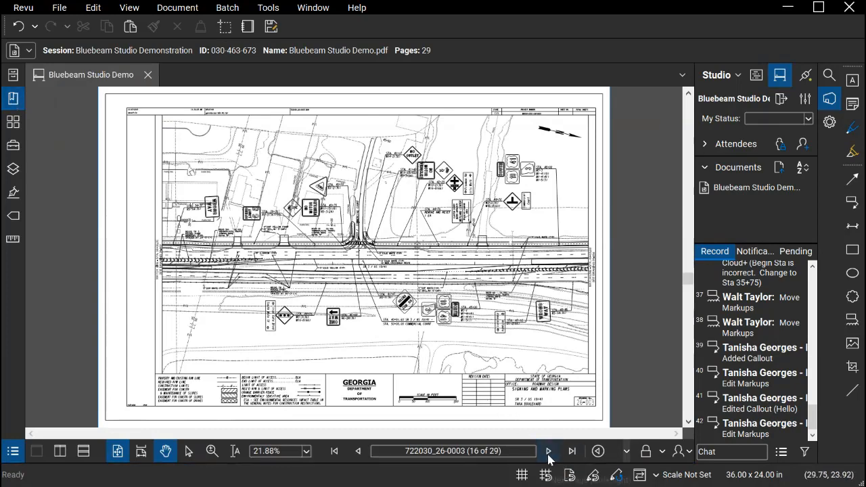
left_click(549, 450)
scroll(461, 188, "up", 5)
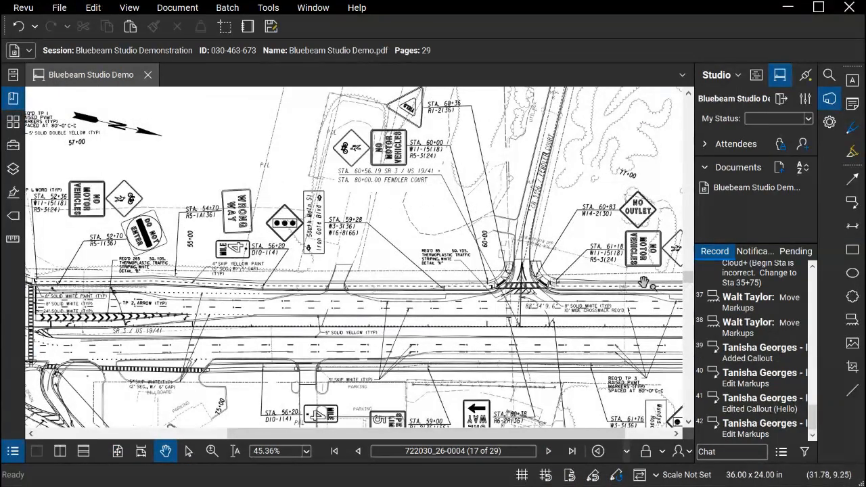
left_click(853, 297)
mouse_move(624, 220)
left_mouse_down()
mouse_move(666, 265)
mouse_move(583, 272)
mouse_move(621, 275)
left_mouse_up()
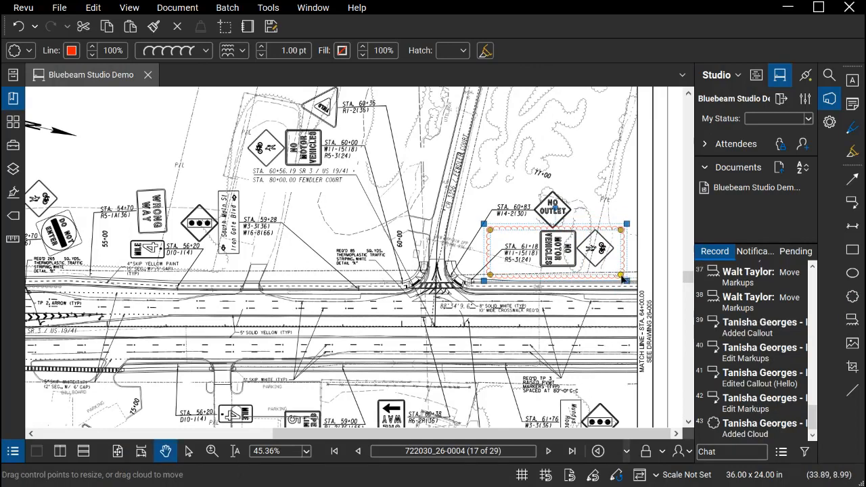
Add the note "STA 61+18: Shift installation to STA 60+04" to the cloud and close its pop-up
double_click(615, 283)
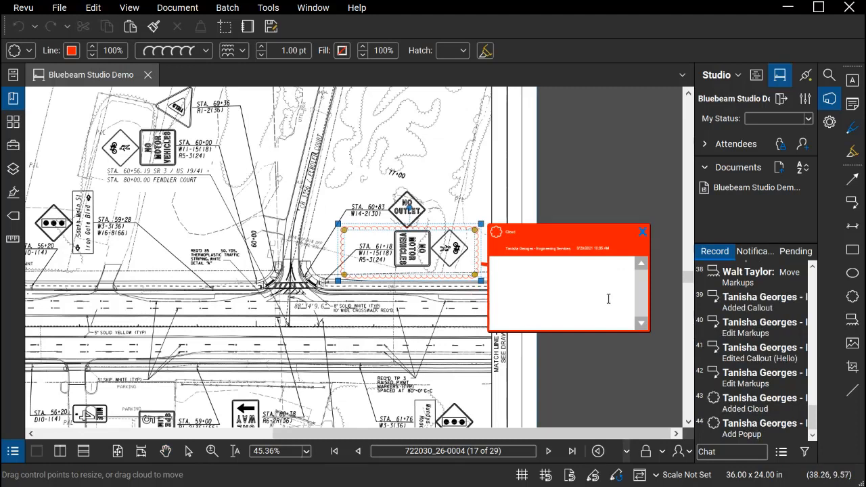
type("STA 61+18: Shift")
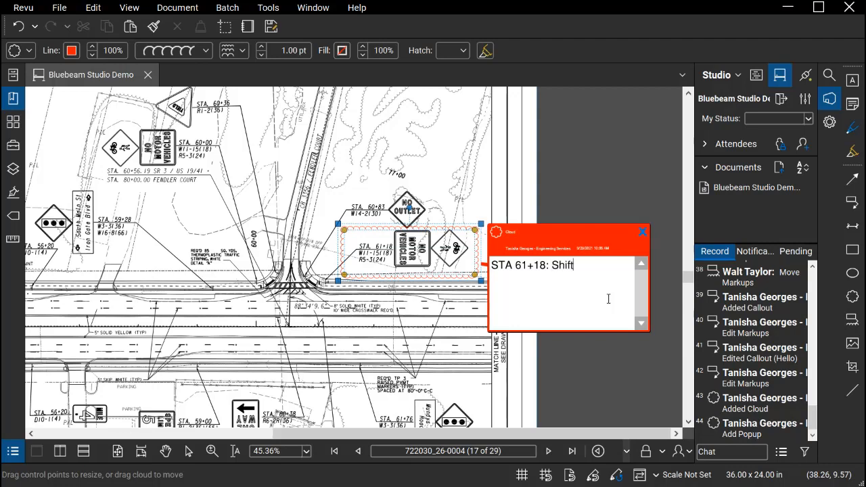
type(" installation to")
type("ST")
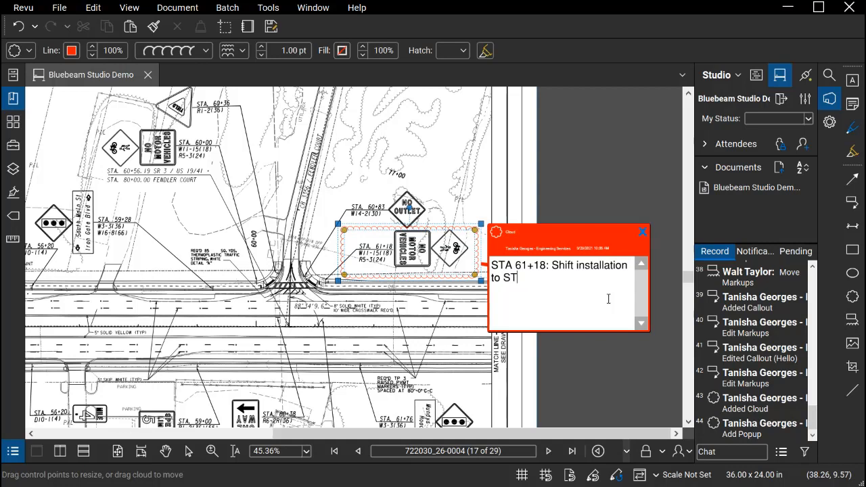
type("A 60+04")
left_click(643, 233)
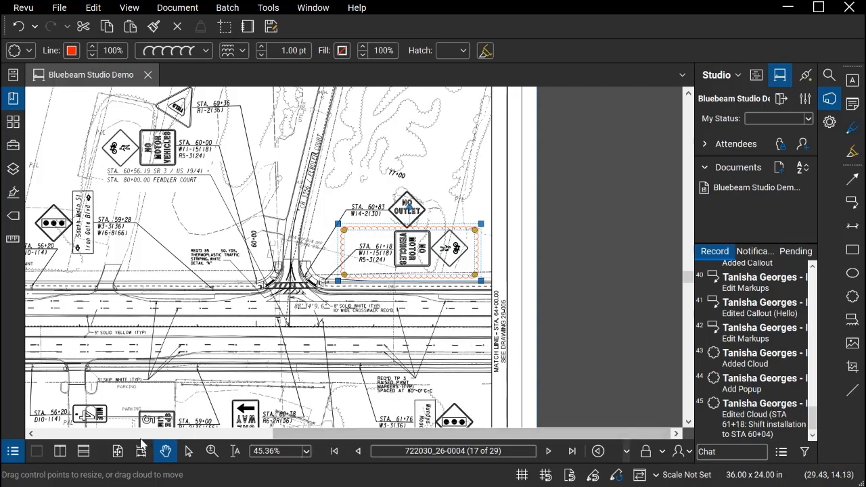
Fit the whole signing and marking sheet in the view and look over the available help and training resources
left_click(121, 451)
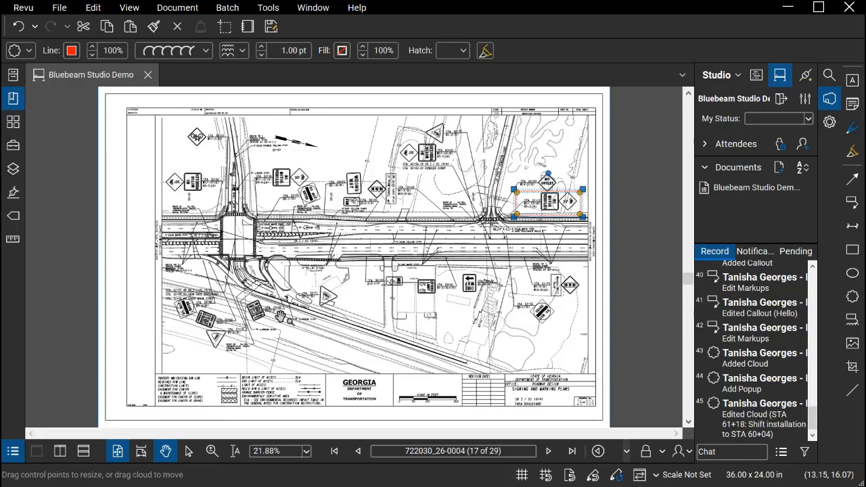
left_click(351, 10)
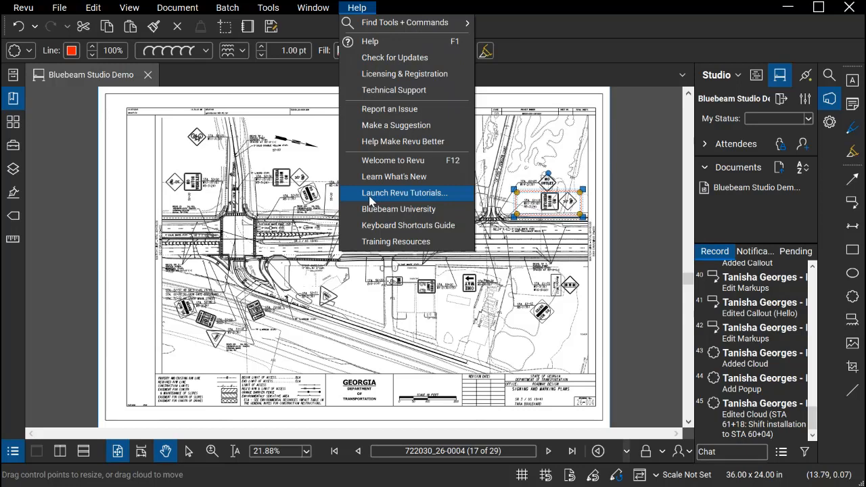
left_click(296, 200)
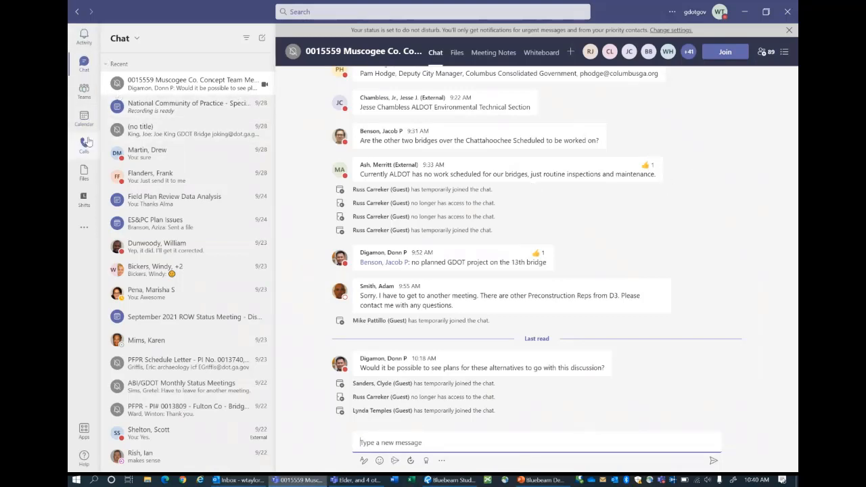
Switch to Microsoft Teams and show the BlueBeam Community Learning channel of GDOT Community Learning
left_click(85, 93)
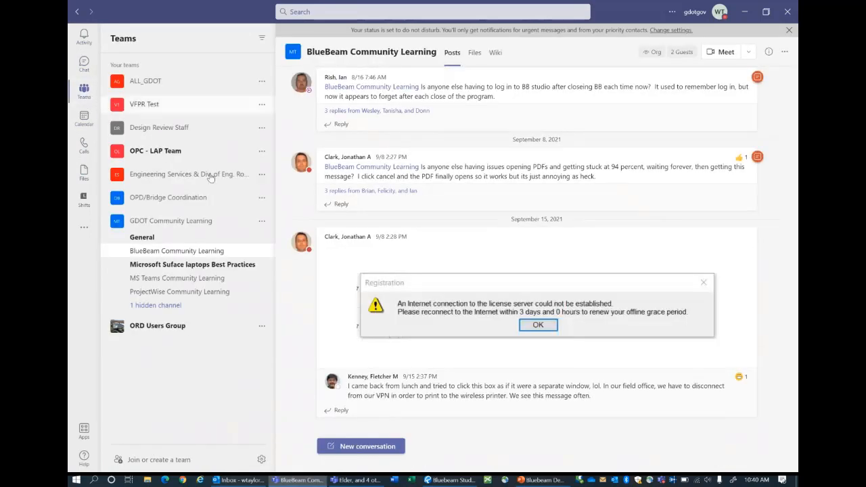